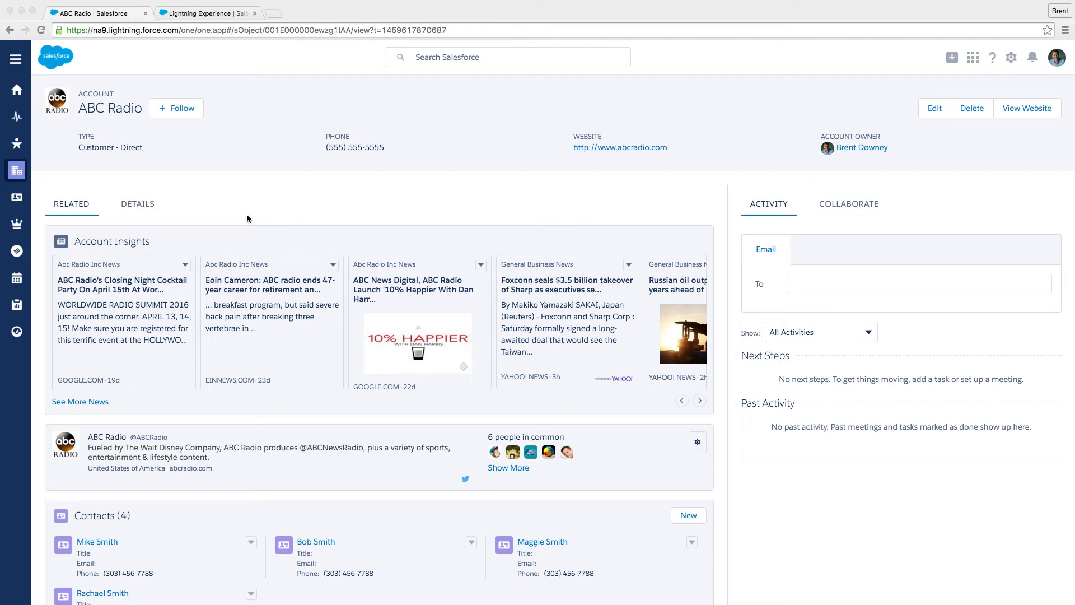
# Scroll through the ABC Radio account's related lists to review the current record page layout.
pyautogui.scroll(-2, 299, 213)
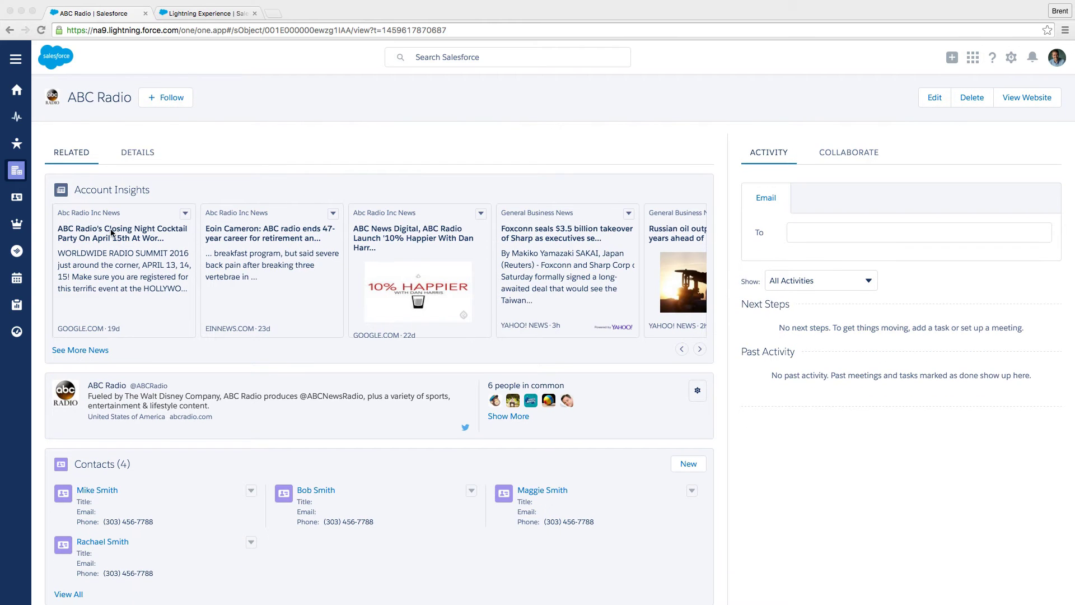
pyautogui.scroll(-5, 539, 318)
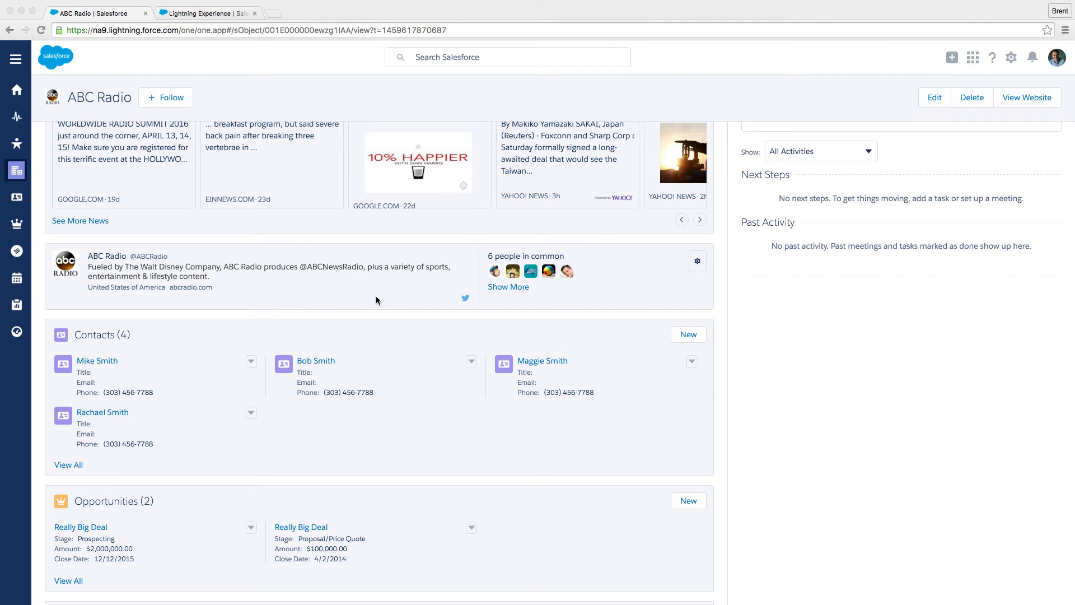
pyautogui.scroll(-7, 377, 297)
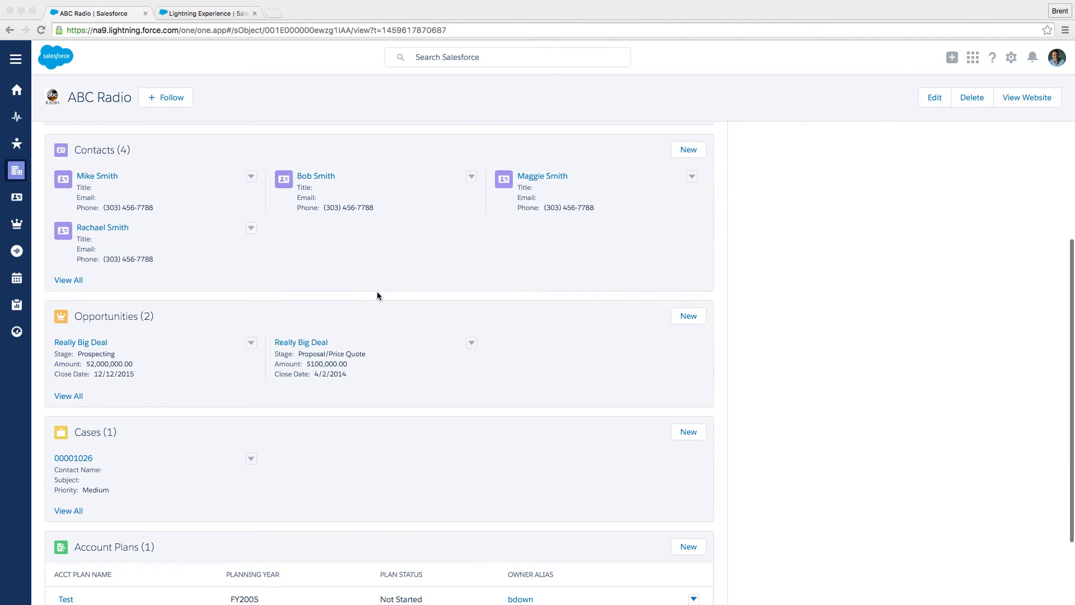
pyautogui.scroll(-4, 400, 352)
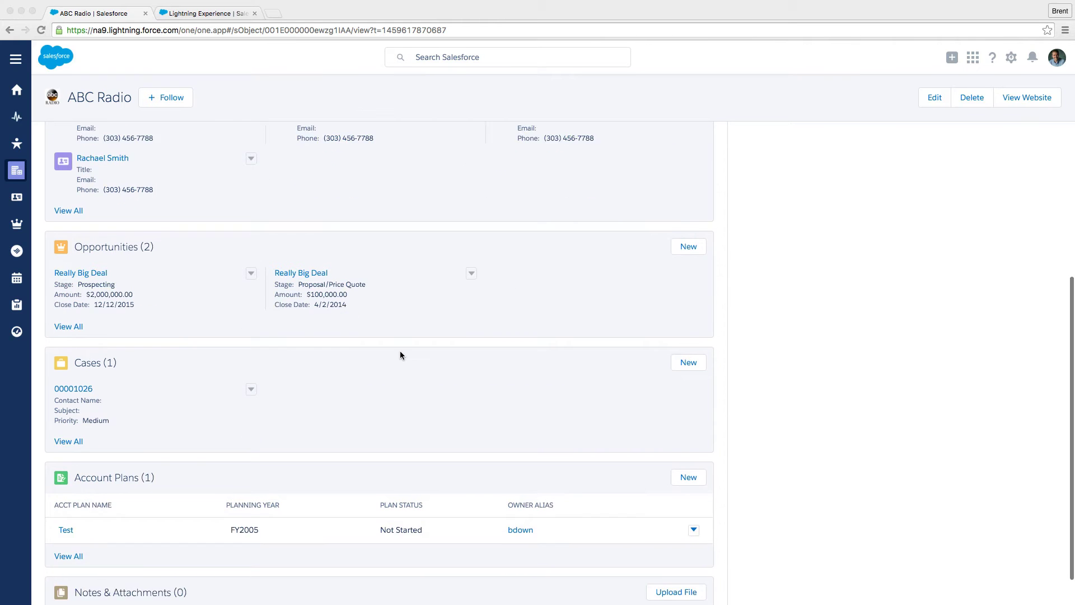
pyautogui.scroll(15, 436, 526)
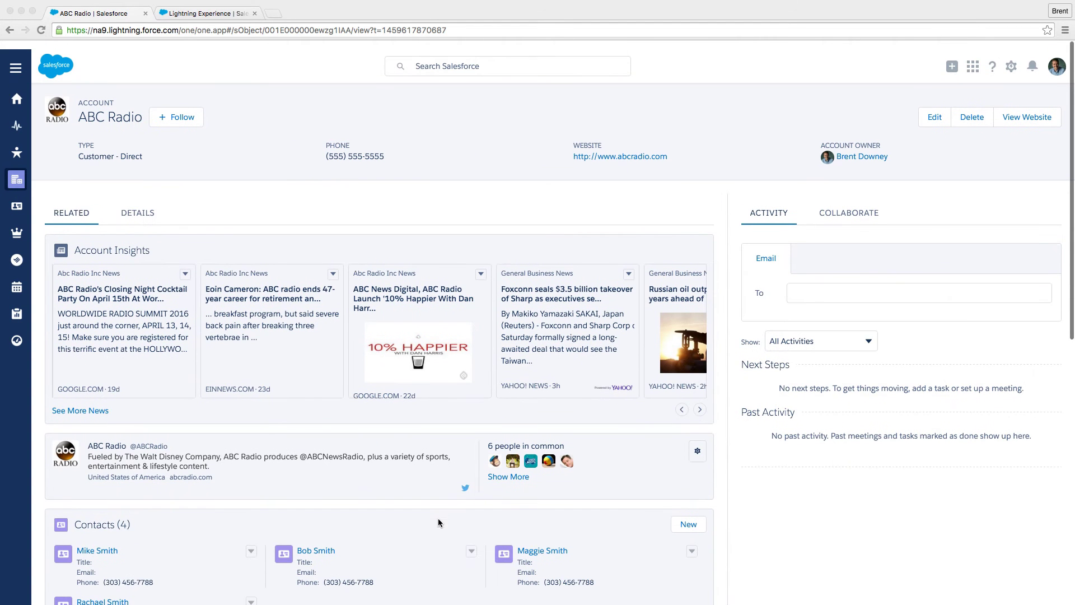
# Open the account's Details tab and review all its field sections.
pyautogui.click(146, 210)
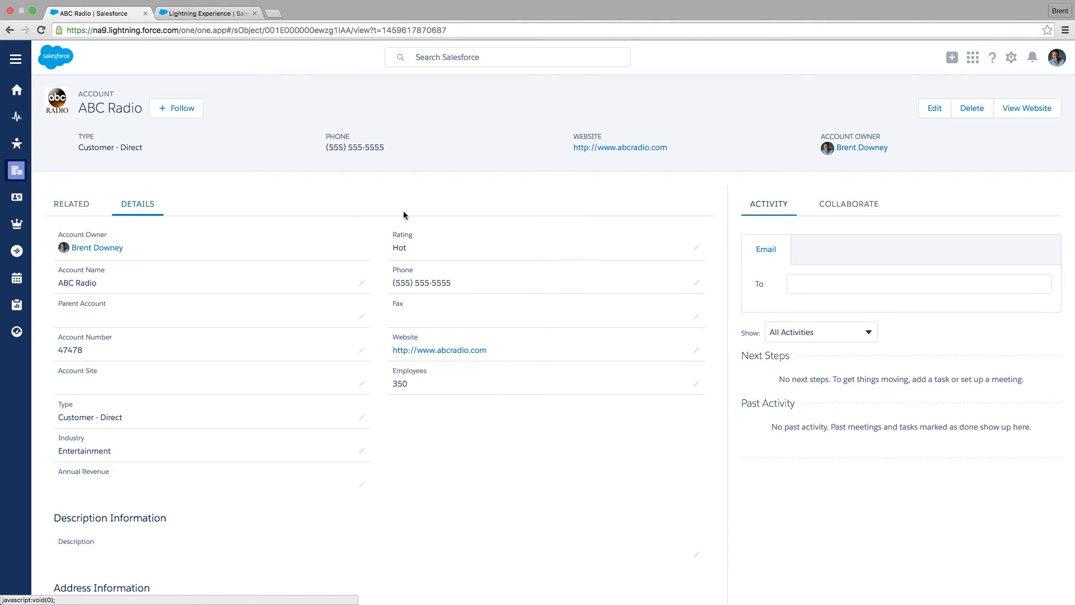
pyautogui.scroll(-1, 502, 440)
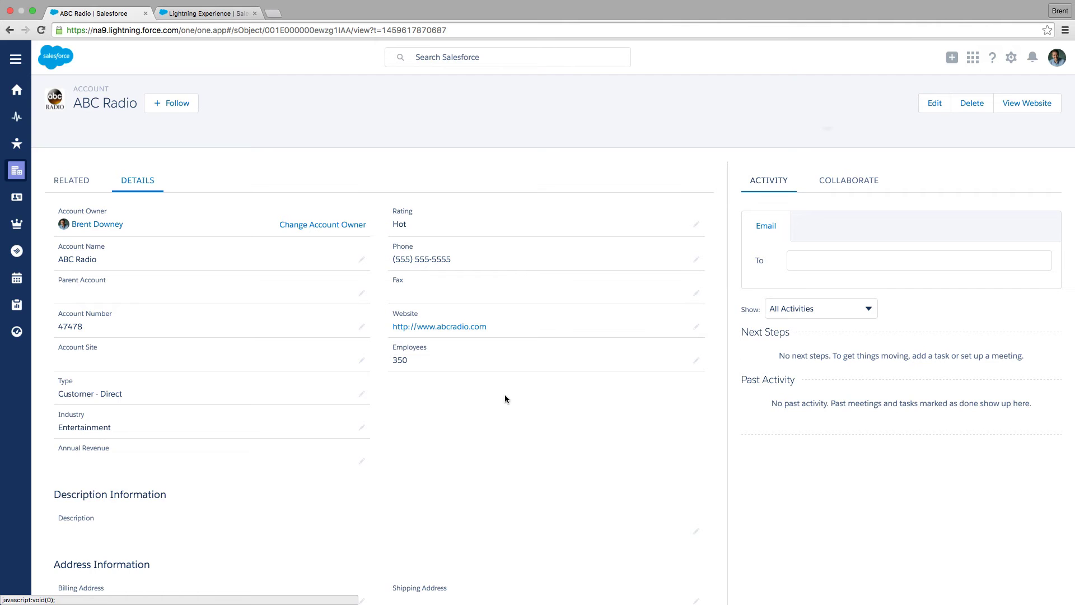
pyautogui.scroll(-2, 515, 409)
pyautogui.scroll(-3, 515, 412)
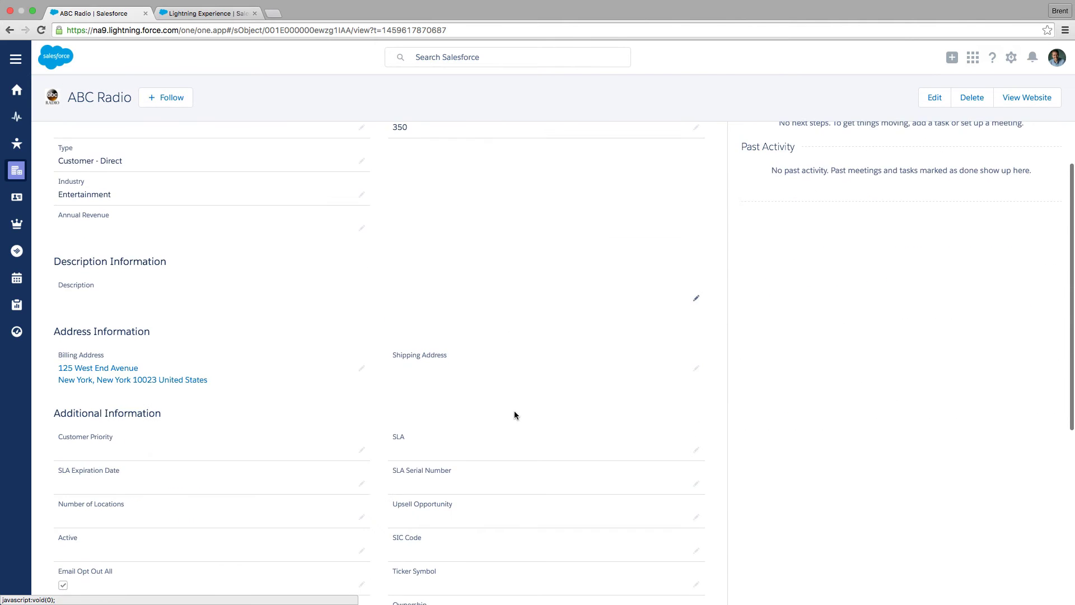
pyautogui.scroll(-4, 514, 414)
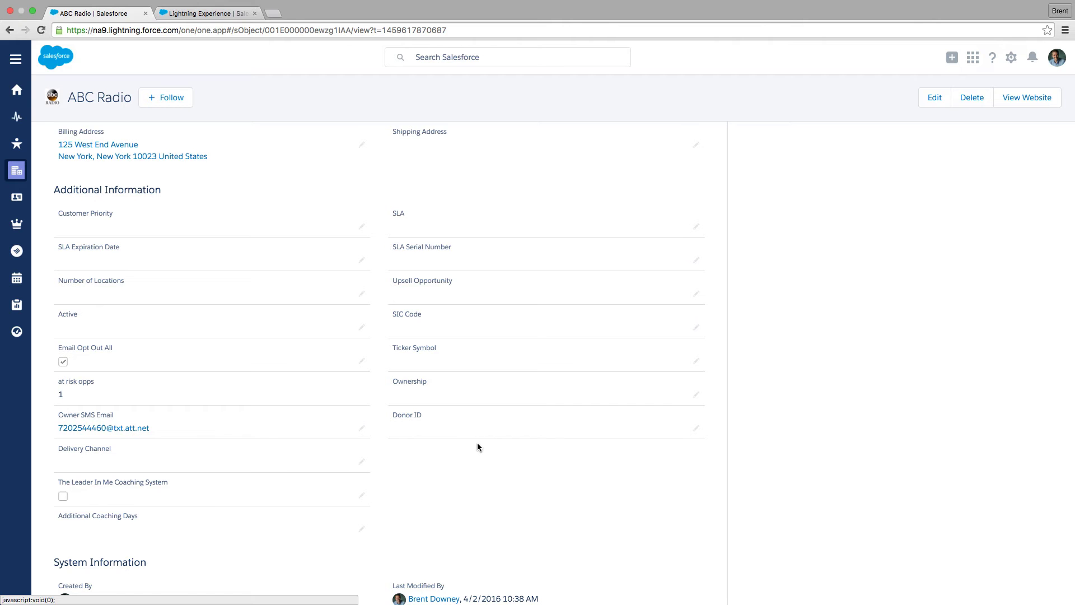
pyautogui.scroll(-1, 484, 434)
pyautogui.scroll(-3, 487, 434)
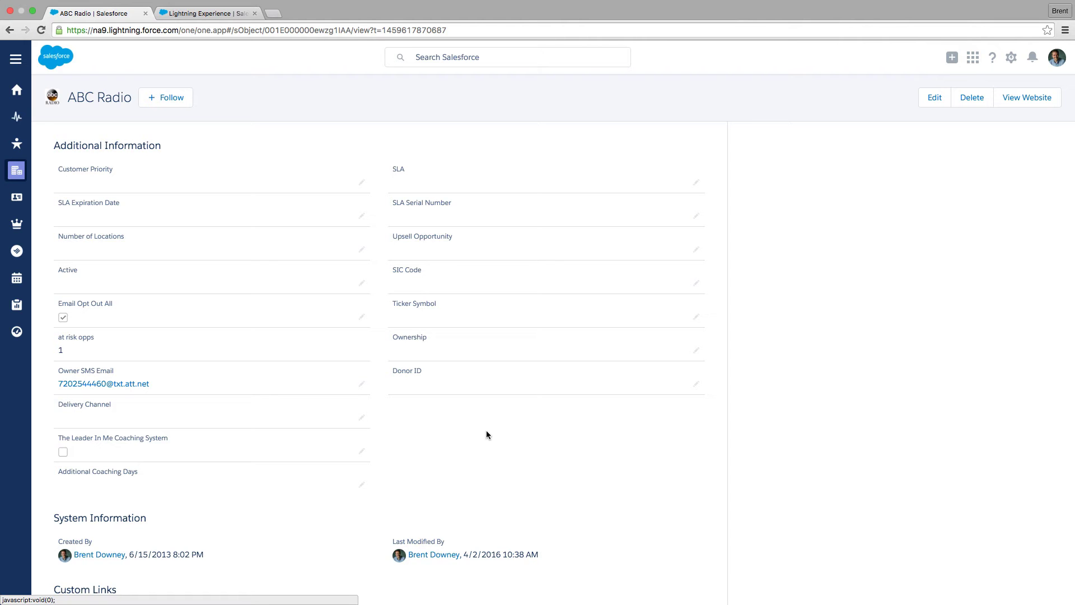
pyautogui.scroll(-3, 486, 434)
pyautogui.scroll(10, 486, 433)
pyautogui.scroll(5, 486, 434)
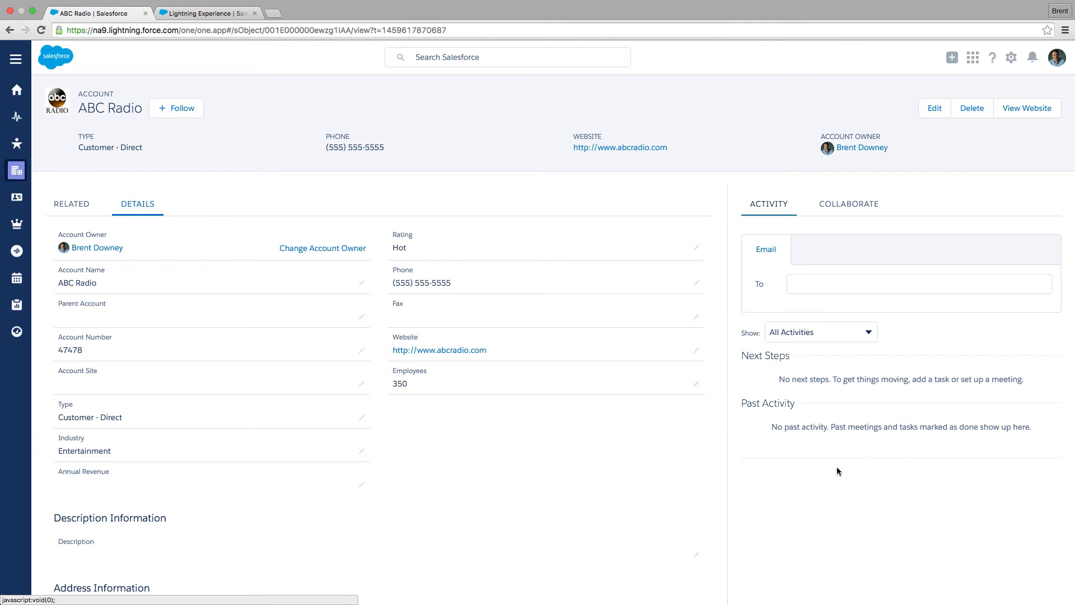
# Switch between the Collaborate, Activity and Related tabs of the account record.
pyautogui.click(846, 203)
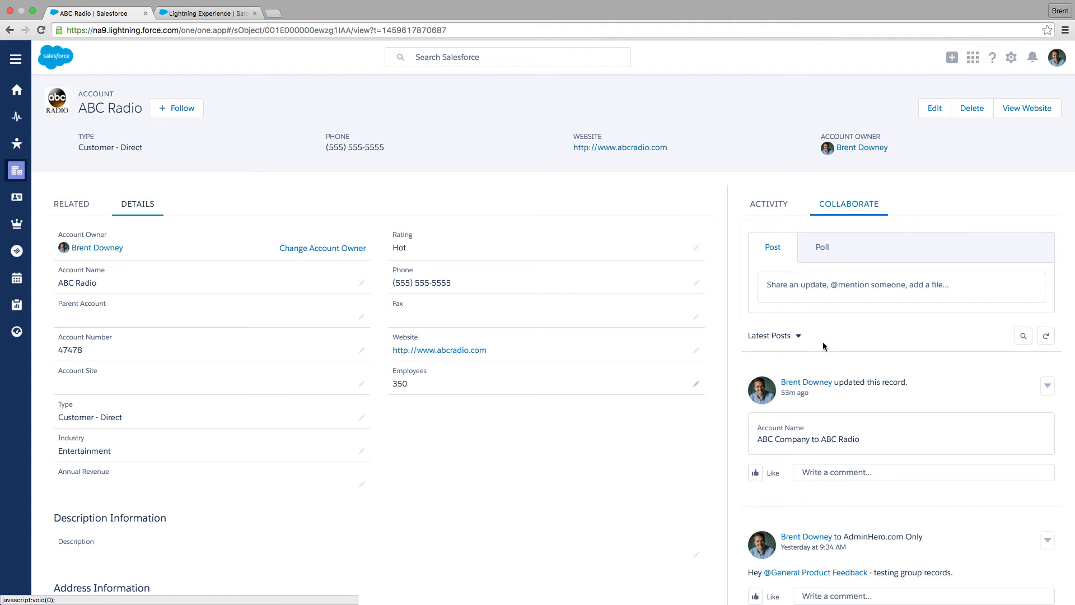
pyautogui.click(765, 203)
pyautogui.click(71, 204)
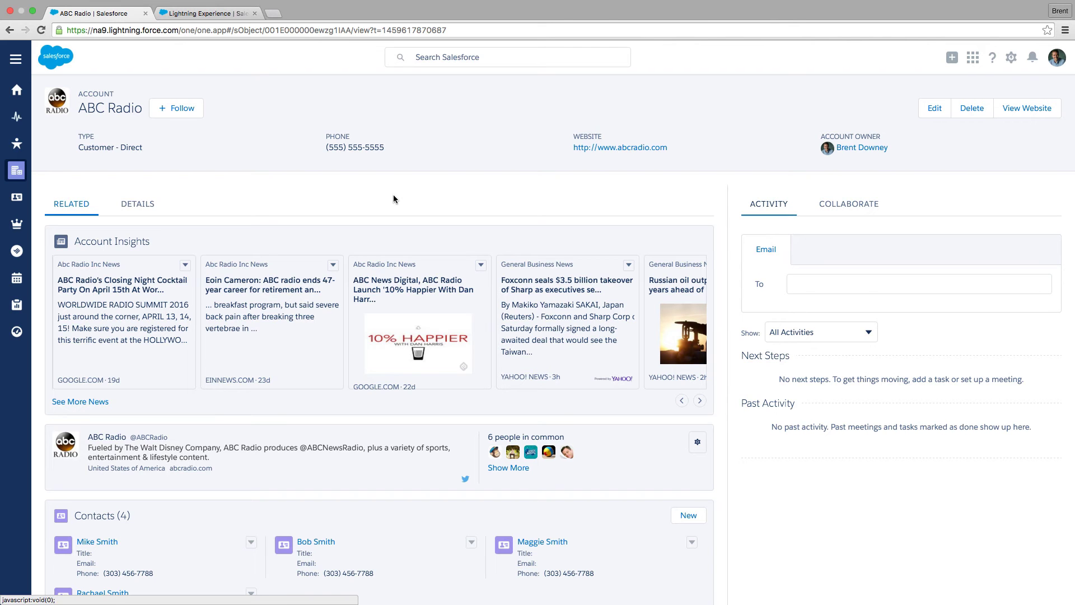
# Open Setup Home from the setup menu and switch to its browser tab.
pyautogui.click(1012, 61)
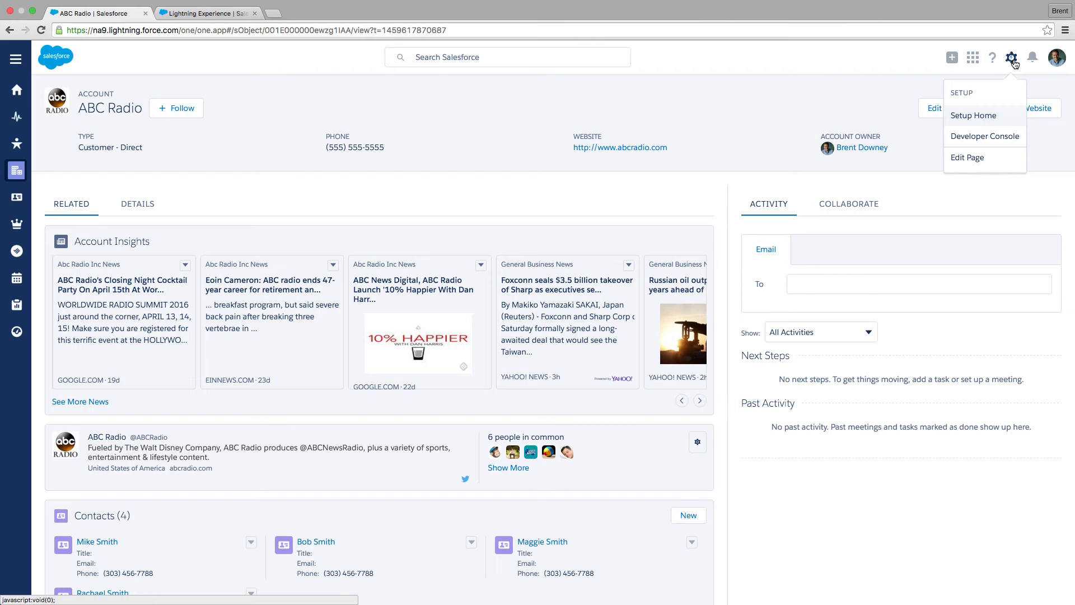
pyautogui.click(975, 119)
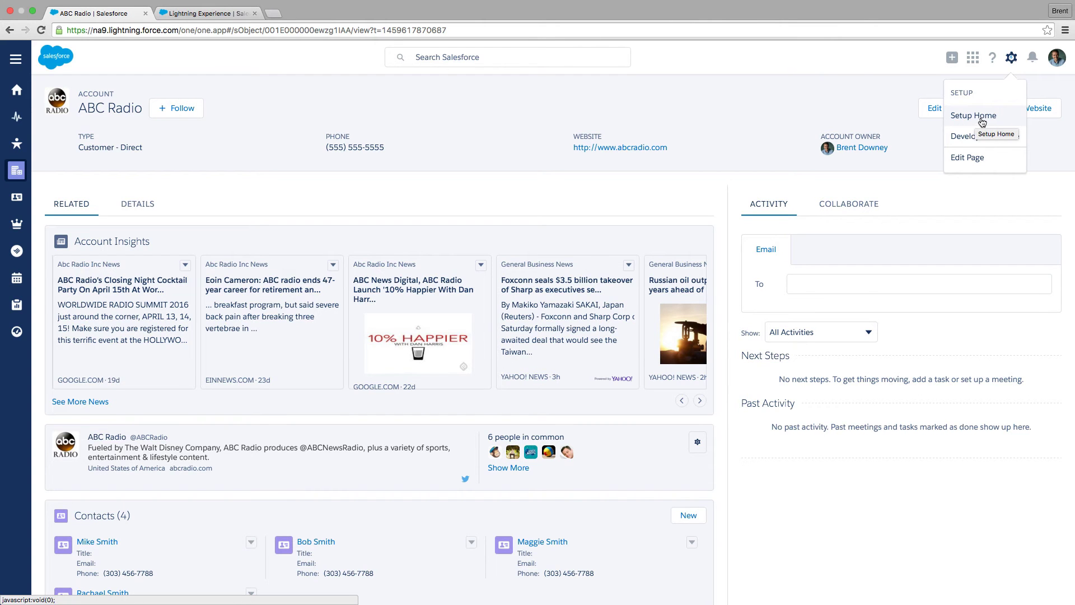
pyautogui.click(175, 15)
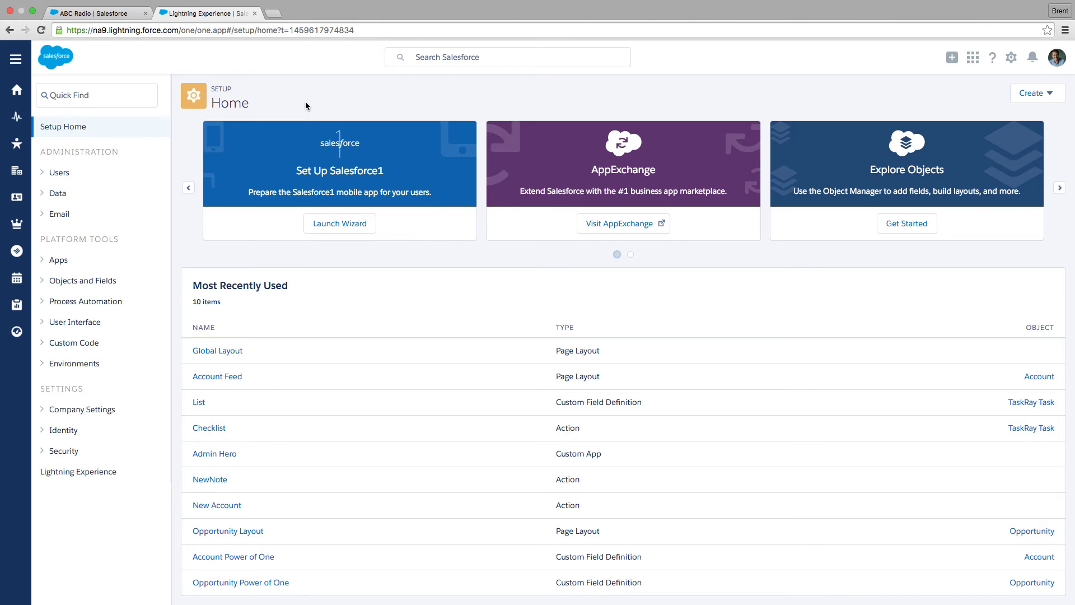
# Search Setup for "light" and open the Lightning App Builder.
pyautogui.click(87, 96)
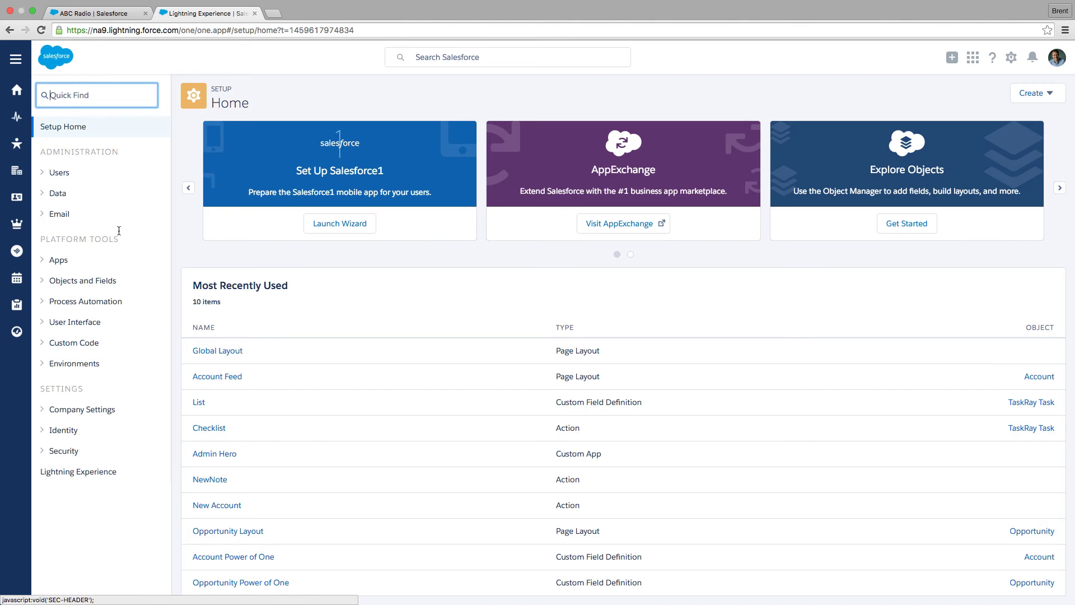
pyautogui.write('light')
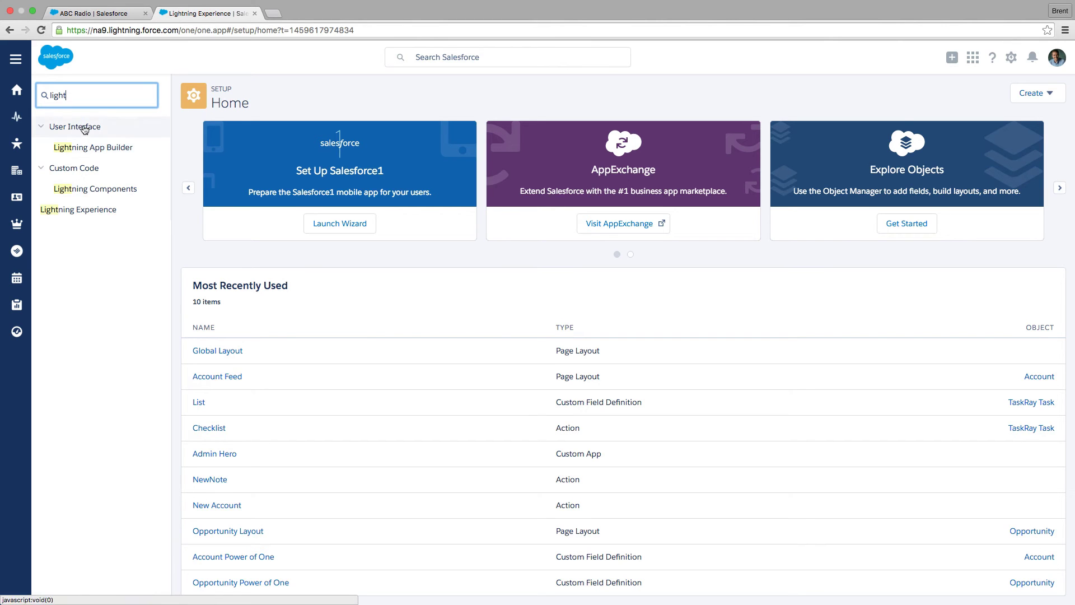
pyautogui.click(114, 152)
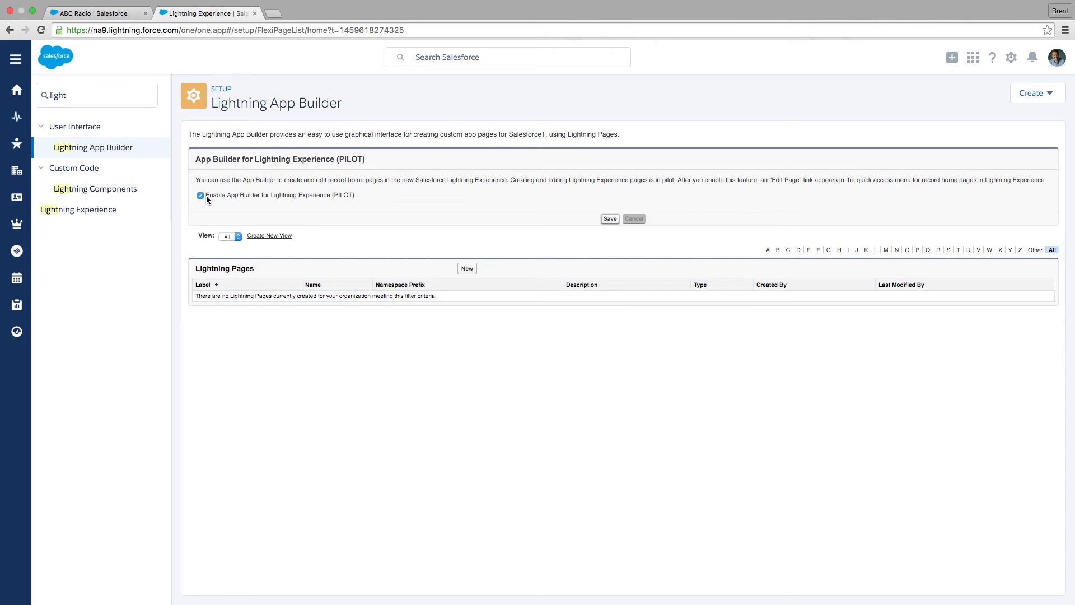
# Save the enabled App Builder for Lightning Experience setting and start a new Lightning record page.
pyautogui.click(608, 220)
pyautogui.click(471, 270)
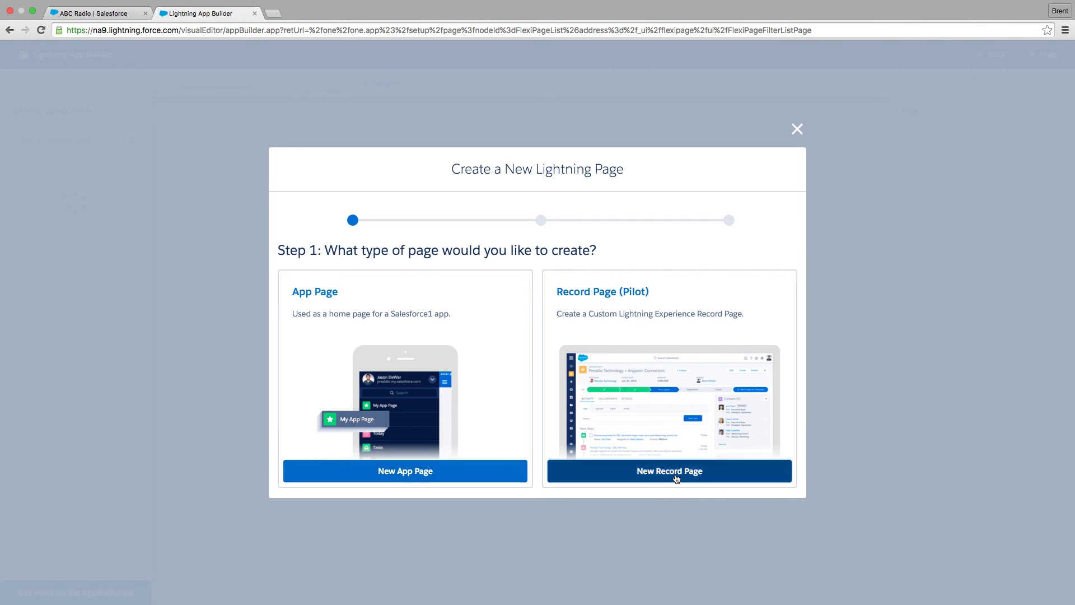
pyautogui.click(682, 478)
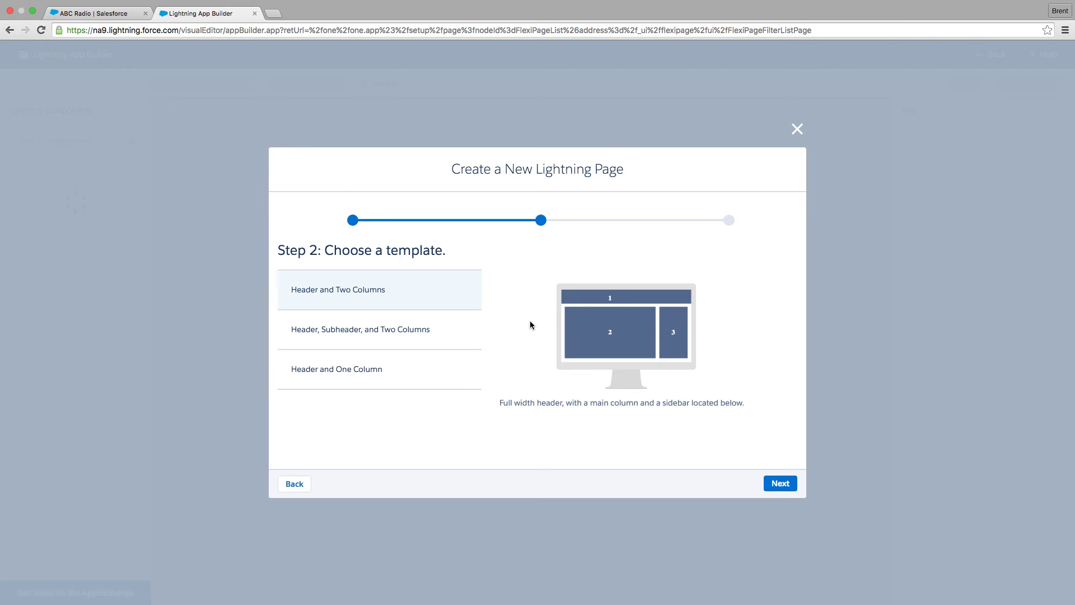
# Choose the Header and One Column template for the new page and continue.
pyautogui.click(366, 331)
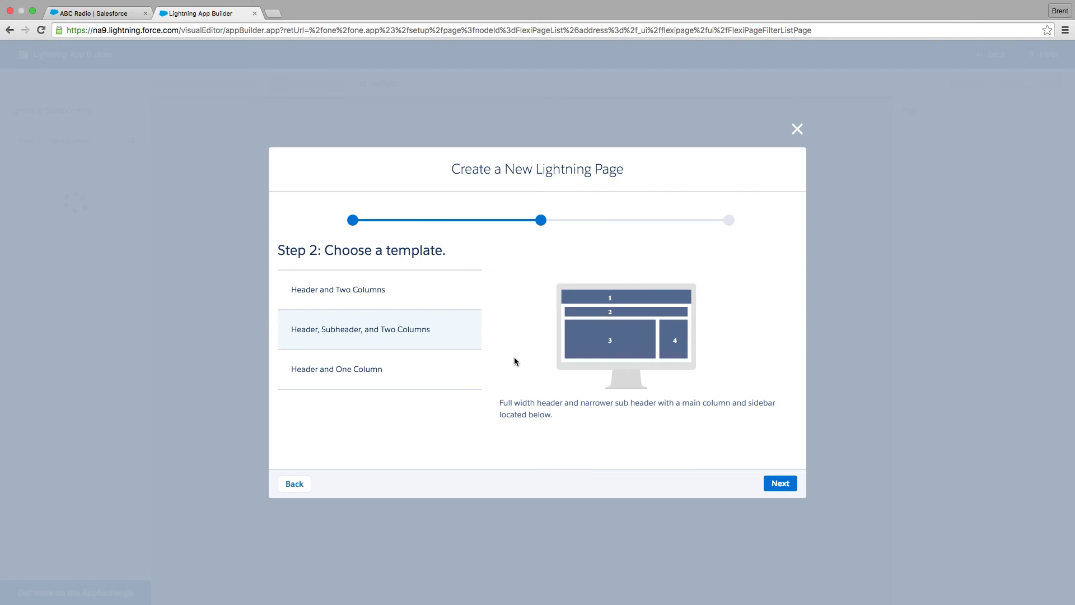
pyautogui.click(369, 376)
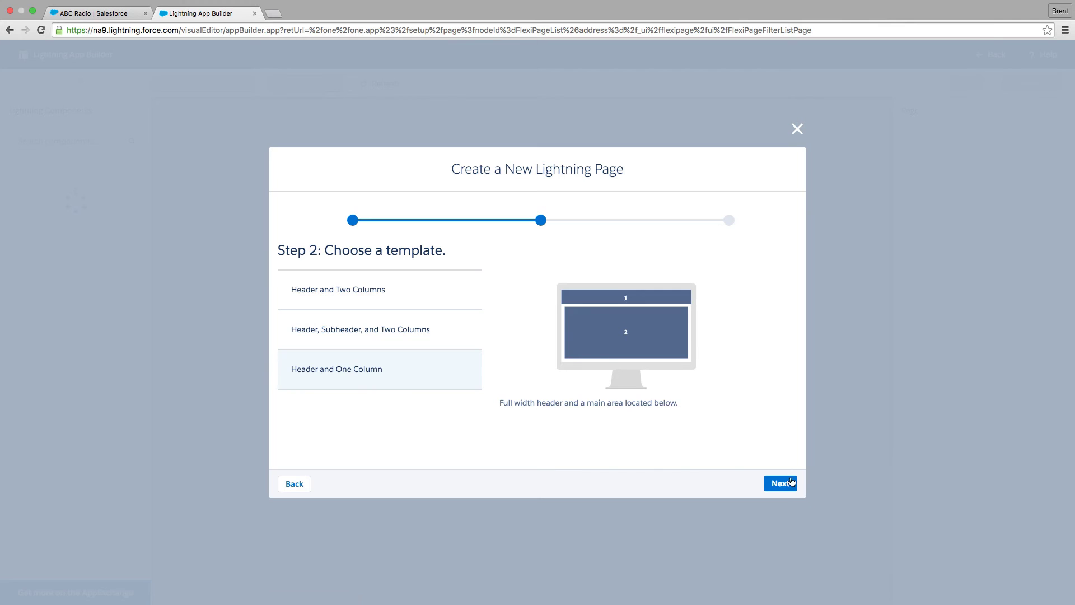
pyautogui.click(779, 485)
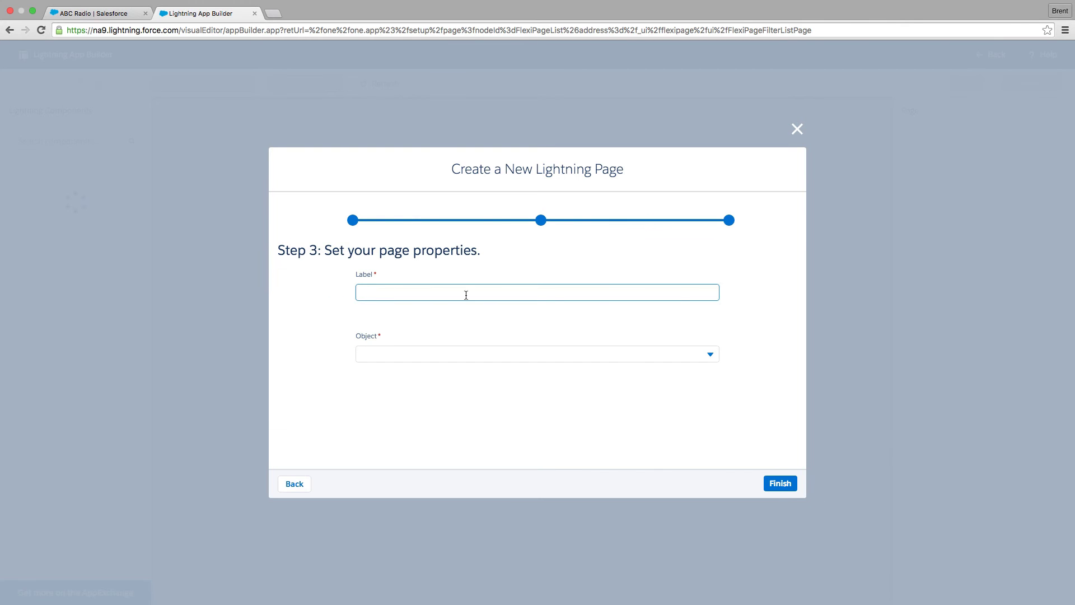
# Label the page Account Layout, assign it to the Account object, and finish creating it.
pyautogui.write('Account Layout')
pyautogui.click(452, 348)
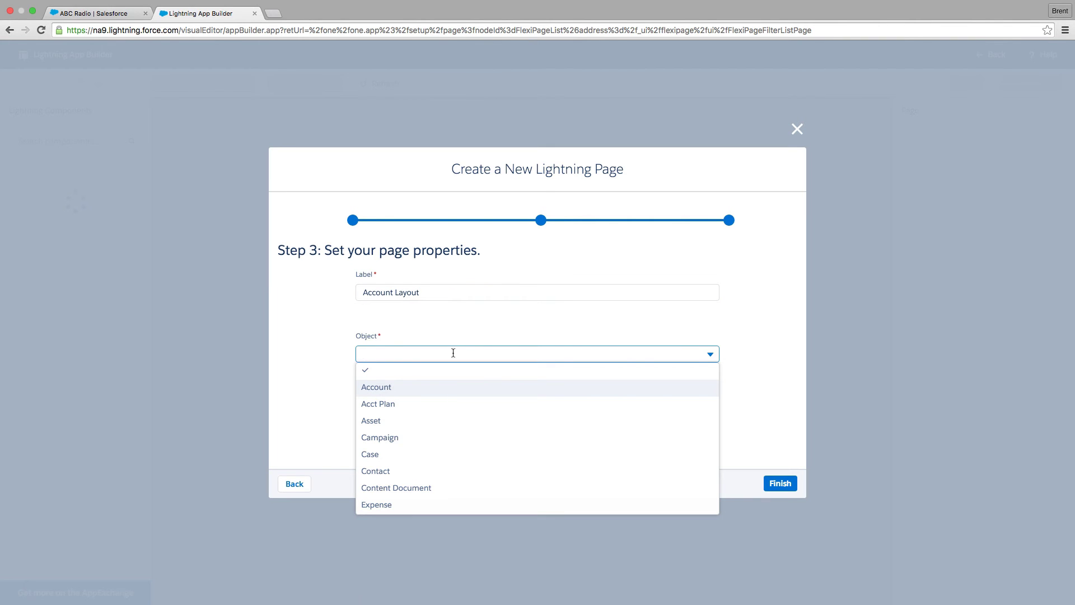
pyautogui.click(421, 391)
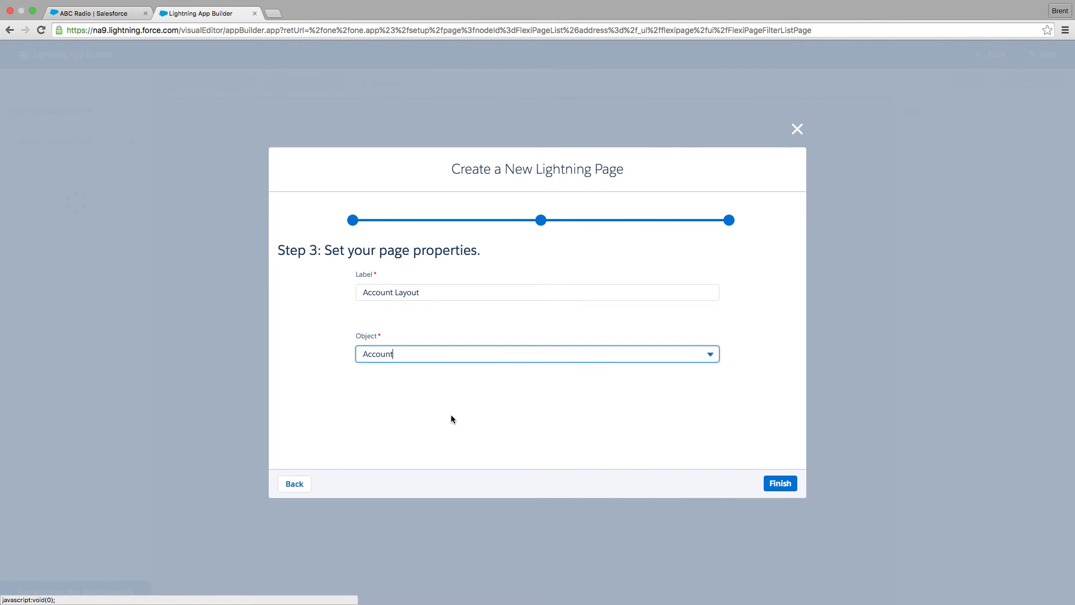
pyautogui.click(780, 483)
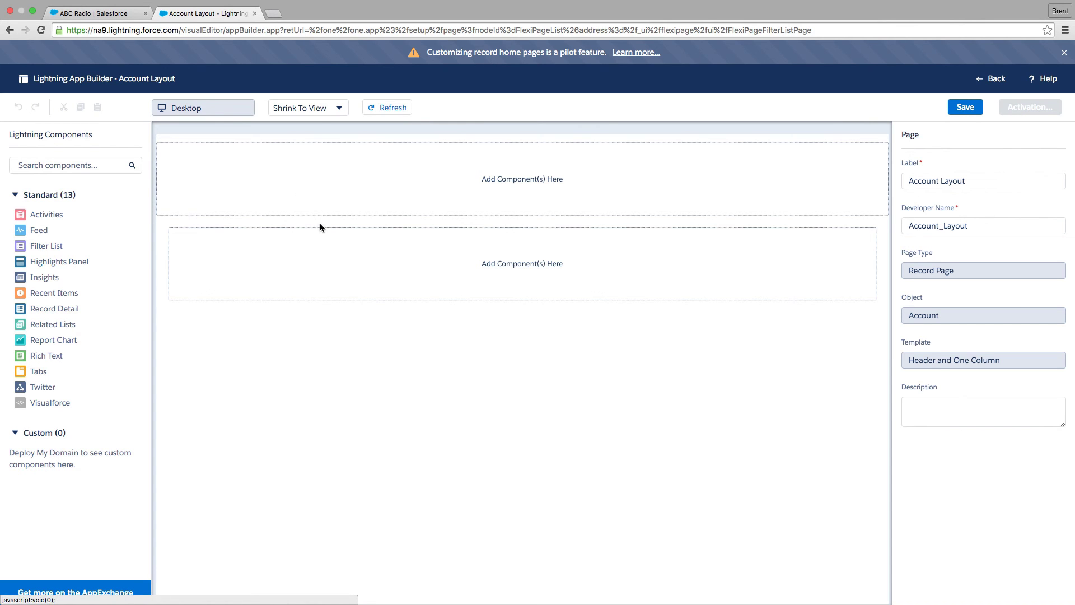
# Place the Highlights Panel in the header region and the Feed component directly below it.
pyautogui.moveTo(63, 263); pyautogui.dragTo(240, 186)
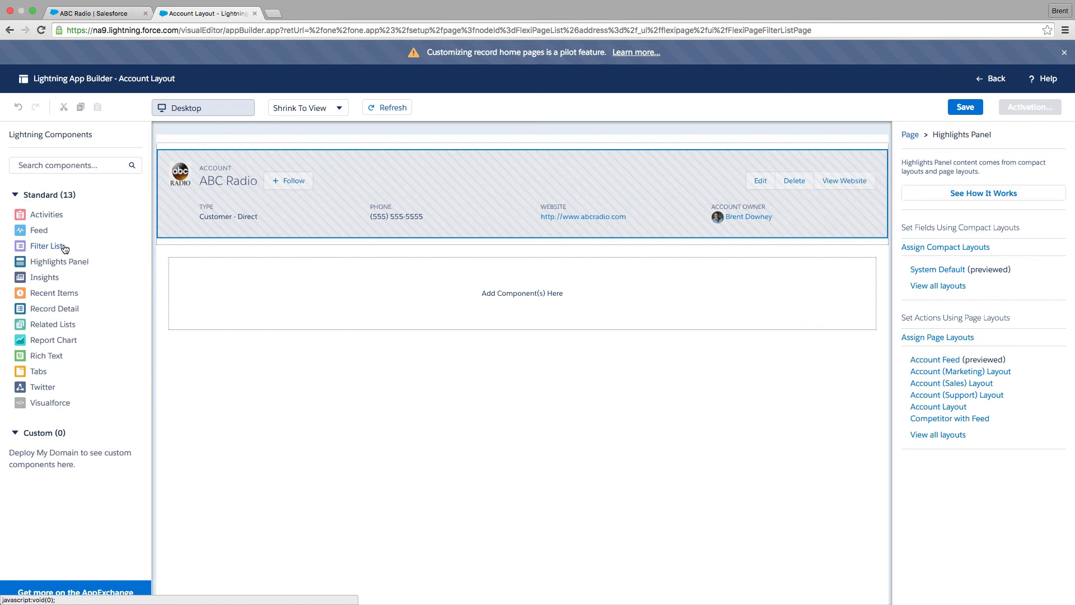
pyautogui.moveTo(41, 232); pyautogui.dragTo(342, 242)
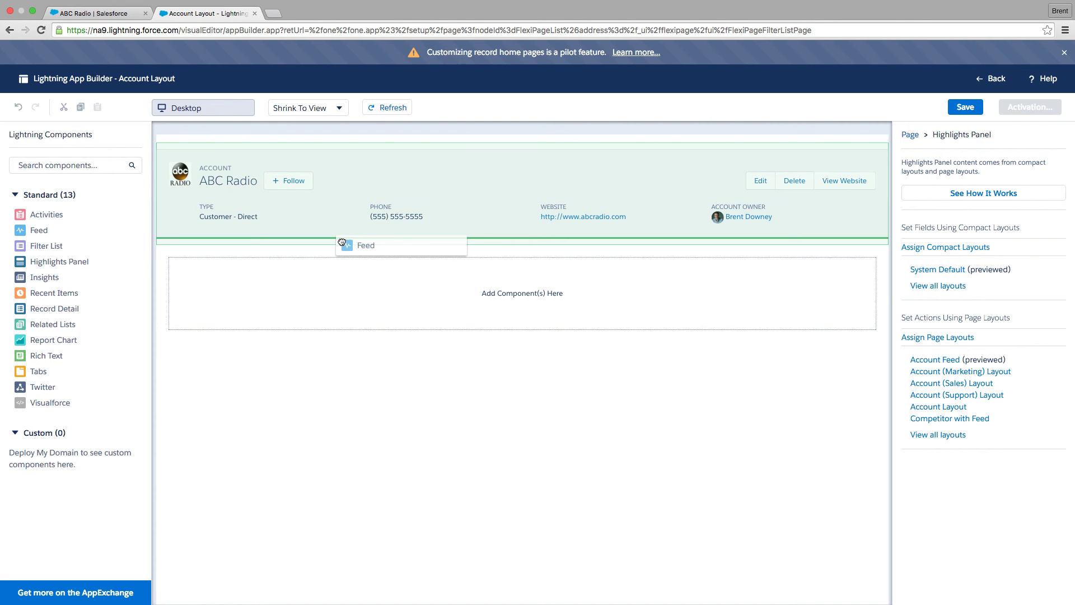
pyautogui.moveTo(341, 242); pyautogui.dragTo(341, 246)
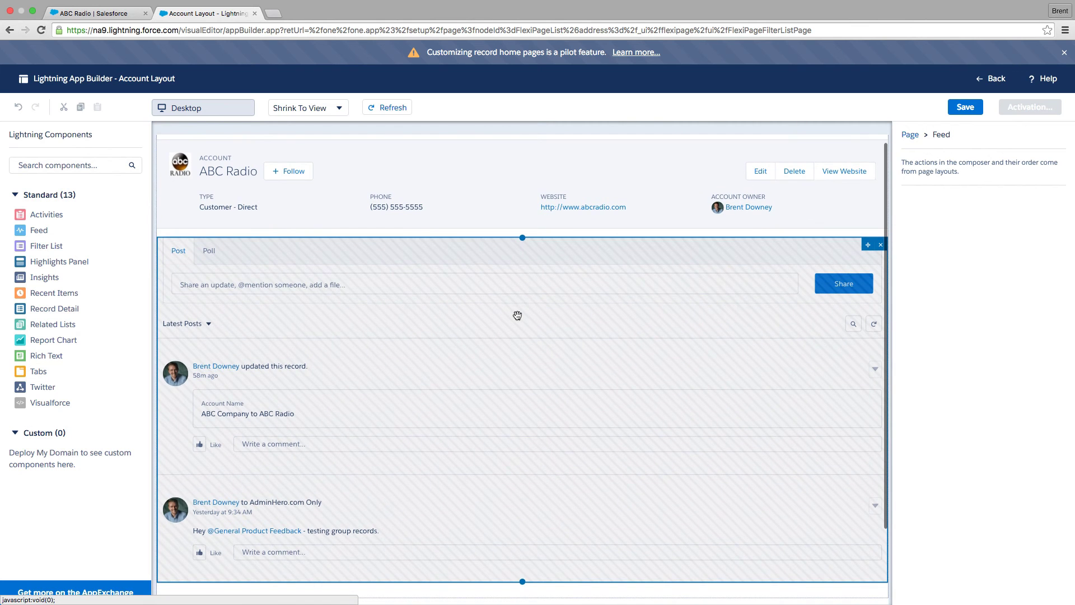
# Add the Record Detail component to the main region beneath the Feed.
pyautogui.scroll(-2, 485, 274)
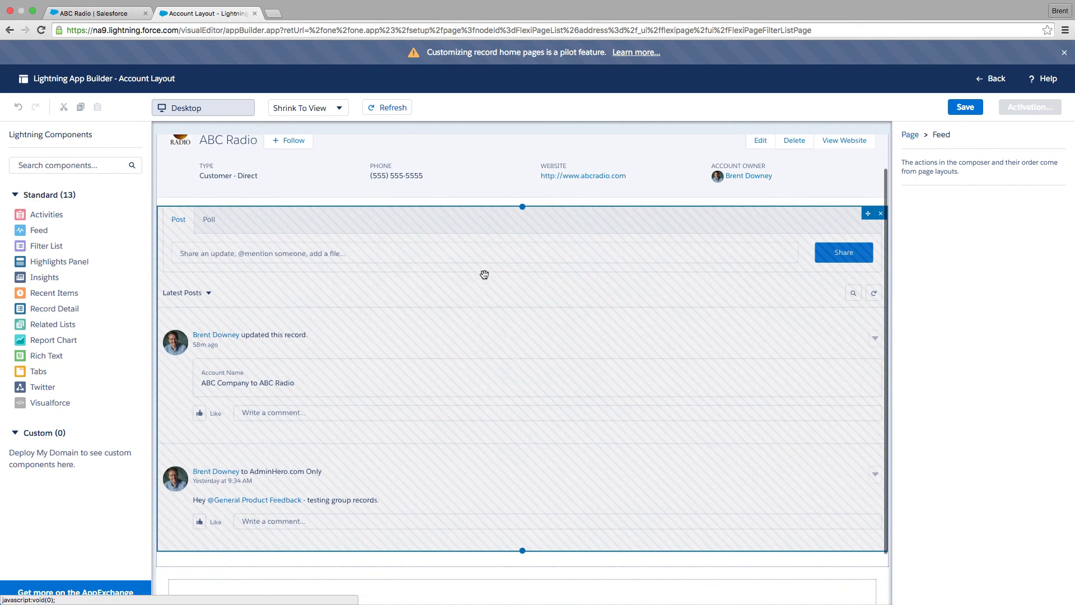
pyautogui.scroll(-1, 485, 274)
pyautogui.scroll(3, 485, 272)
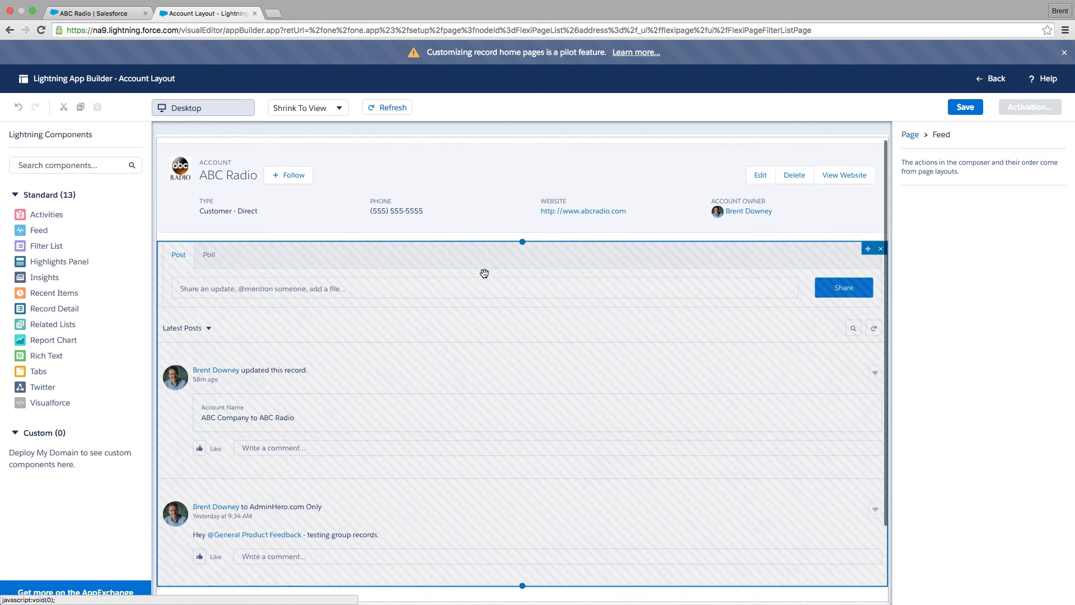
pyautogui.scroll(-3, 484, 273)
pyautogui.moveTo(521, 493); pyautogui.dragTo(521, 403)
pyautogui.scroll(3, 521, 404)
pyautogui.scroll(-3, 521, 404)
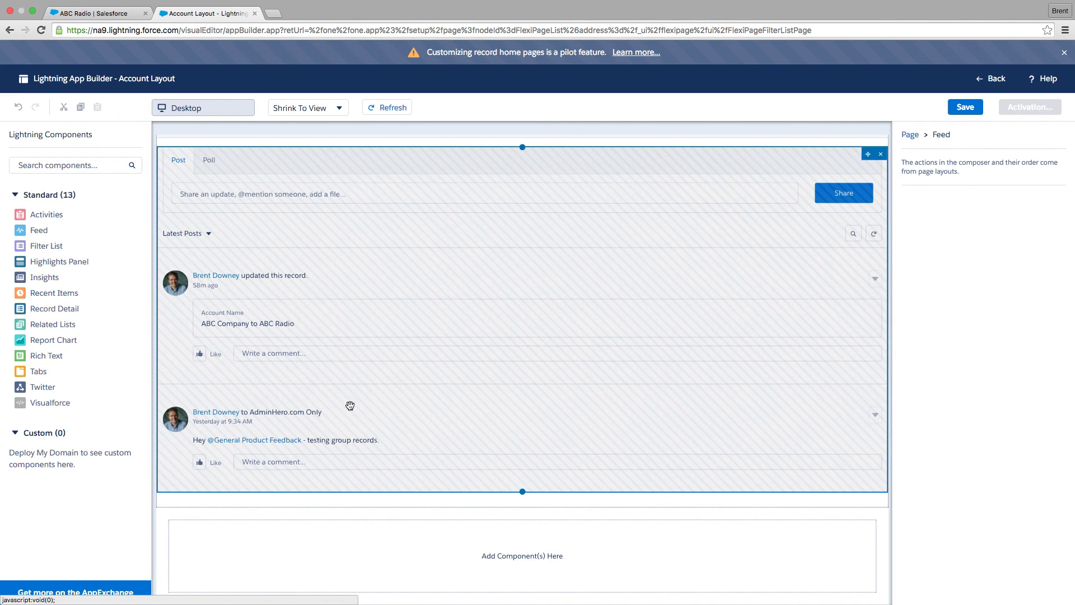
pyautogui.moveTo(59, 308); pyautogui.dragTo(514, 560)
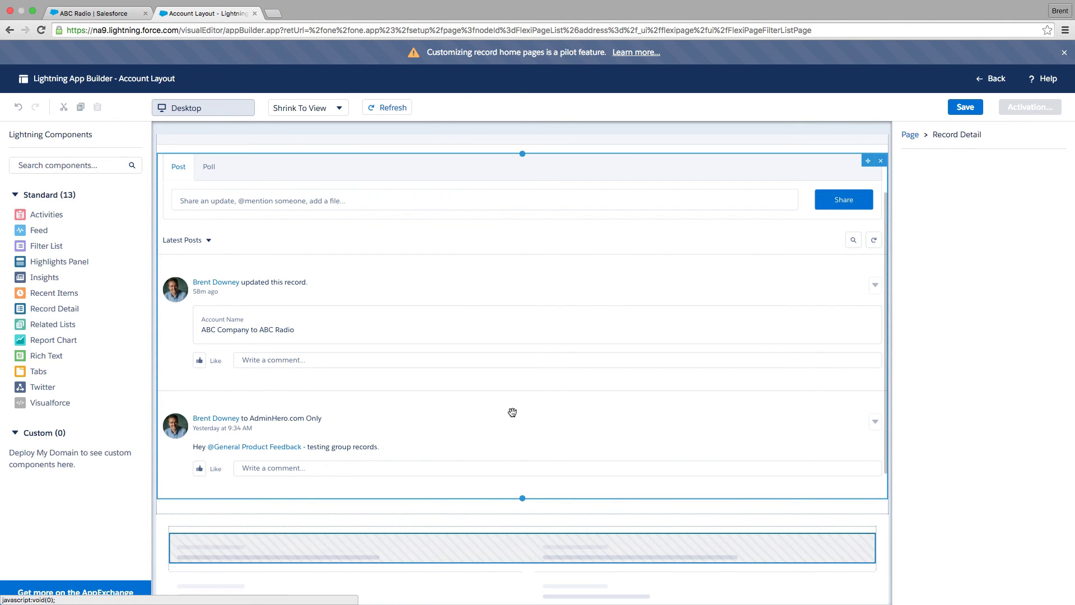
pyautogui.scroll(-2, 508, 365)
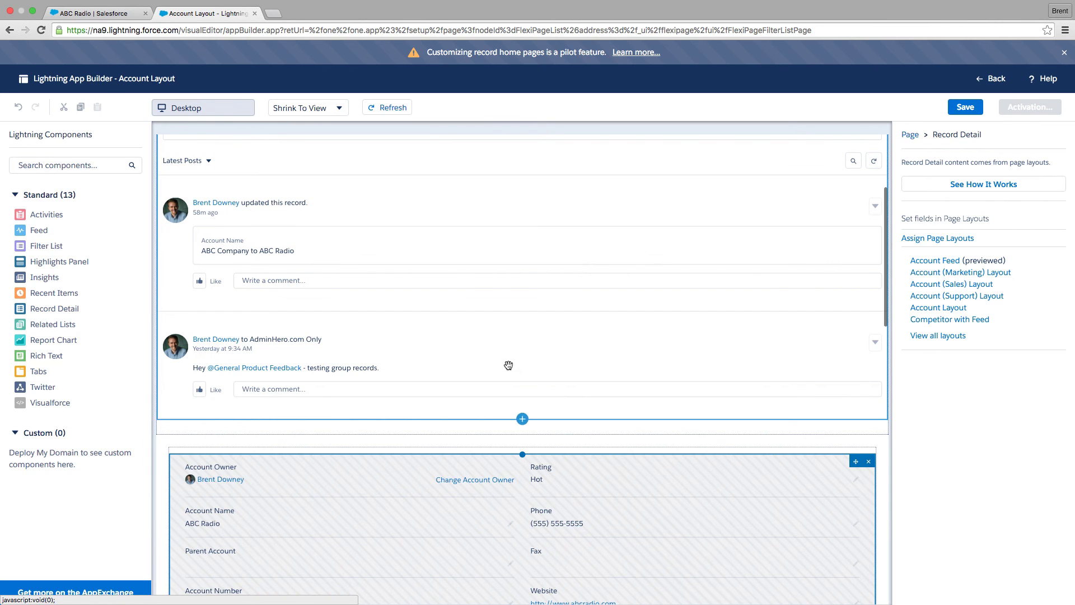
# Add the Related Lists component to the main region beneath the Record Detail component.
pyautogui.scroll(-1, 522, 309)
pyautogui.scroll(-6, 522, 309)
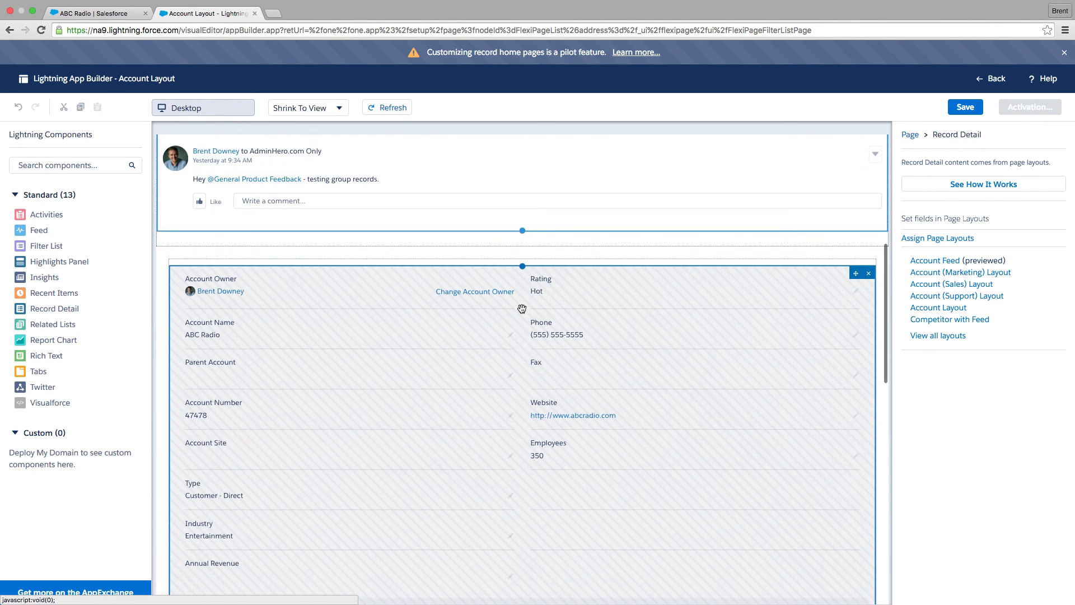
pyautogui.scroll(8, 521, 327)
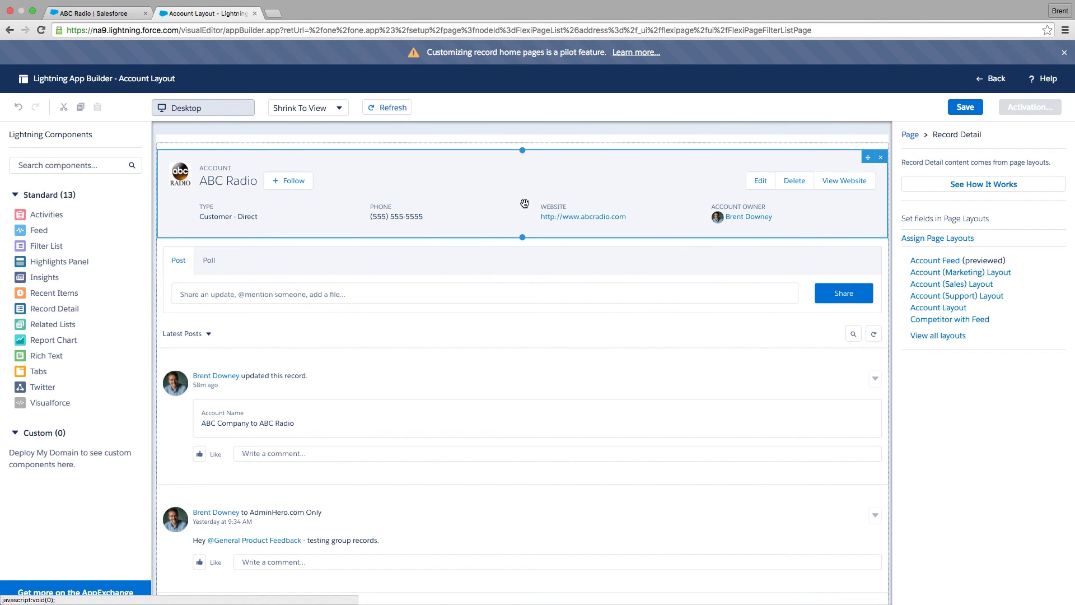
pyautogui.scroll(-7, 521, 201)
pyautogui.scroll(-4, 504, 313)
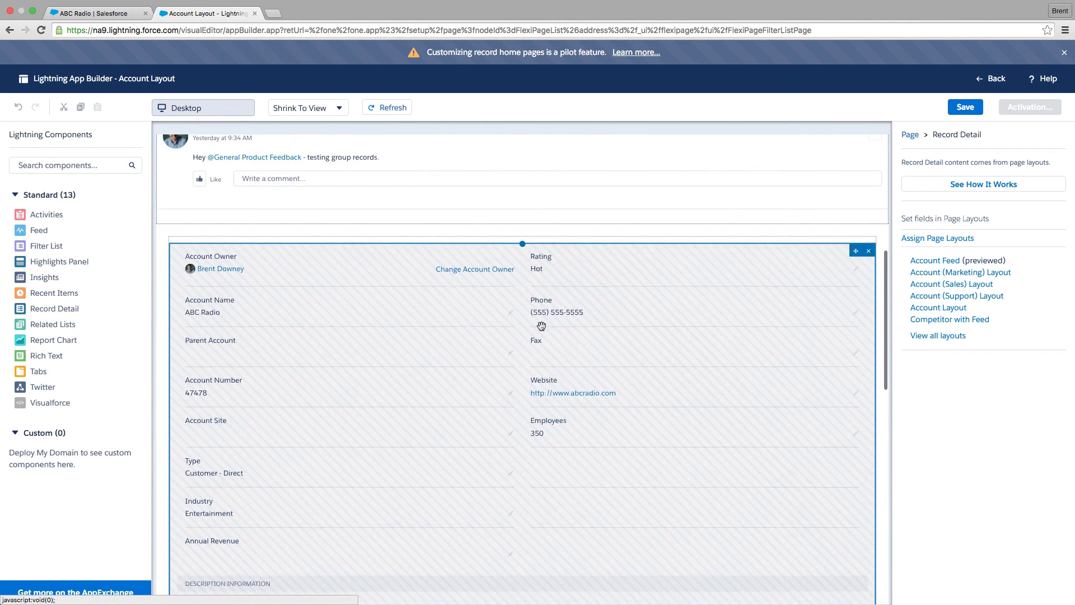
pyautogui.scroll(-1, 426, 360)
pyautogui.scroll(-12, 433, 350)
pyautogui.scroll(-3, 436, 346)
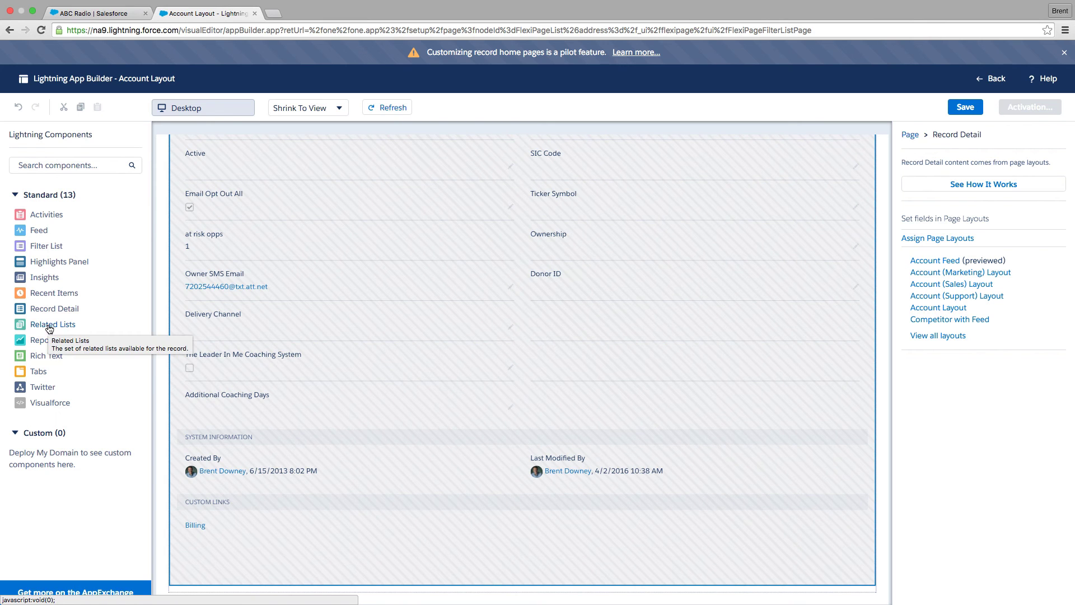
pyautogui.moveTo(49, 328); pyautogui.dragTo(445, 577)
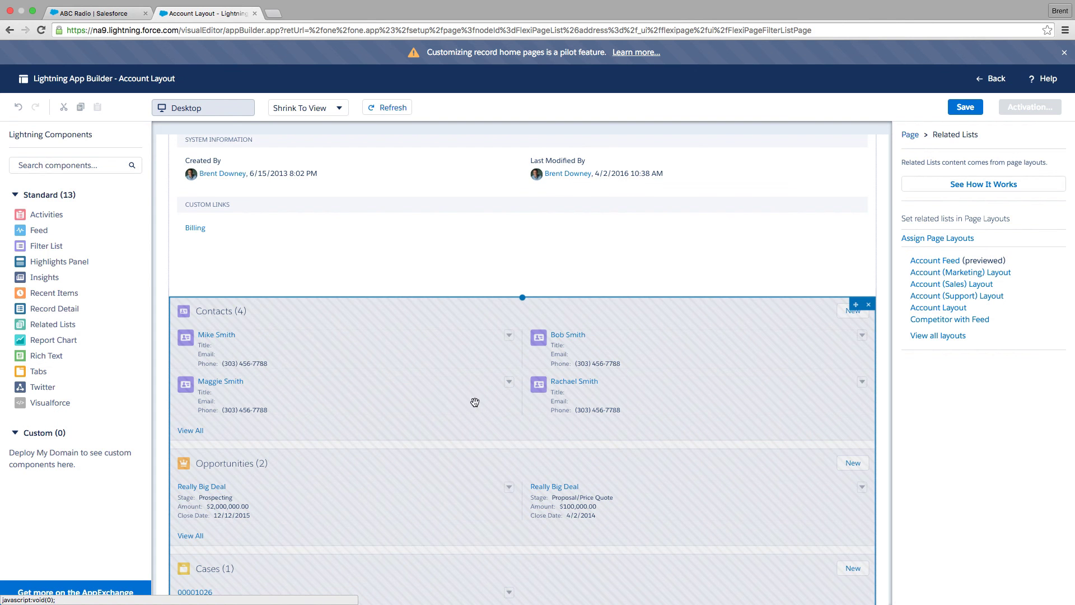
# Insert the Twitter component between the Highlights Panel and the Feed.
pyautogui.scroll(2, 470, 406)
pyautogui.scroll(15, 470, 405)
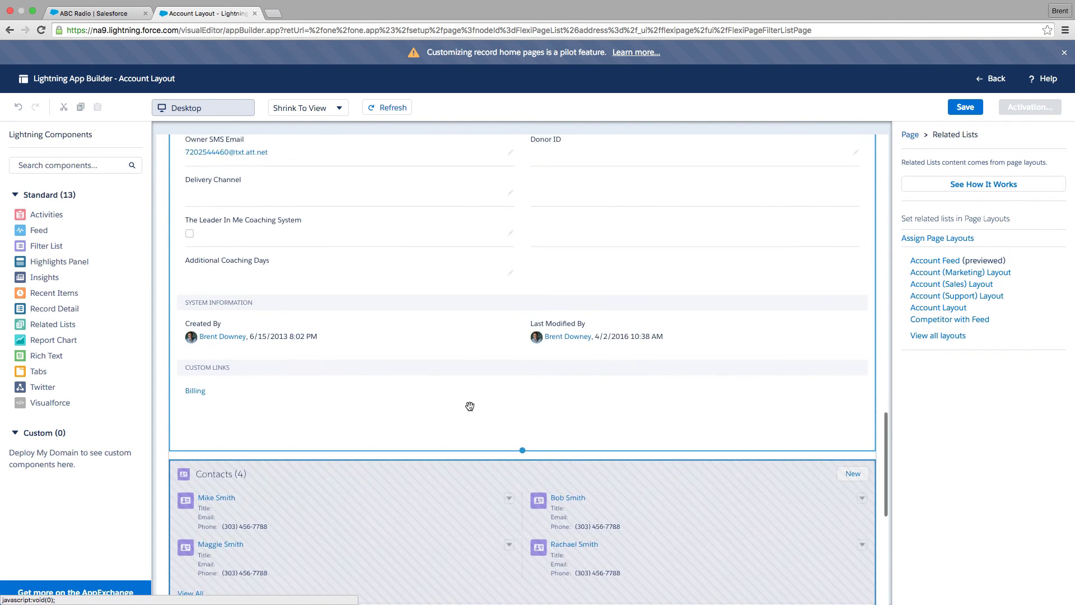
pyautogui.scroll(15, 469, 404)
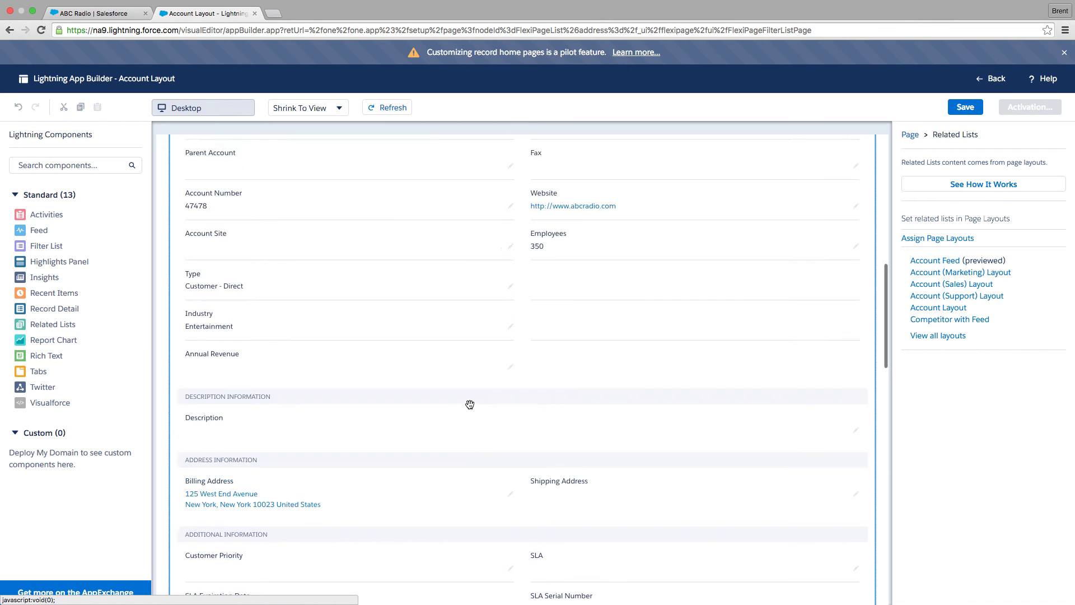
pyautogui.scroll(8, 470, 405)
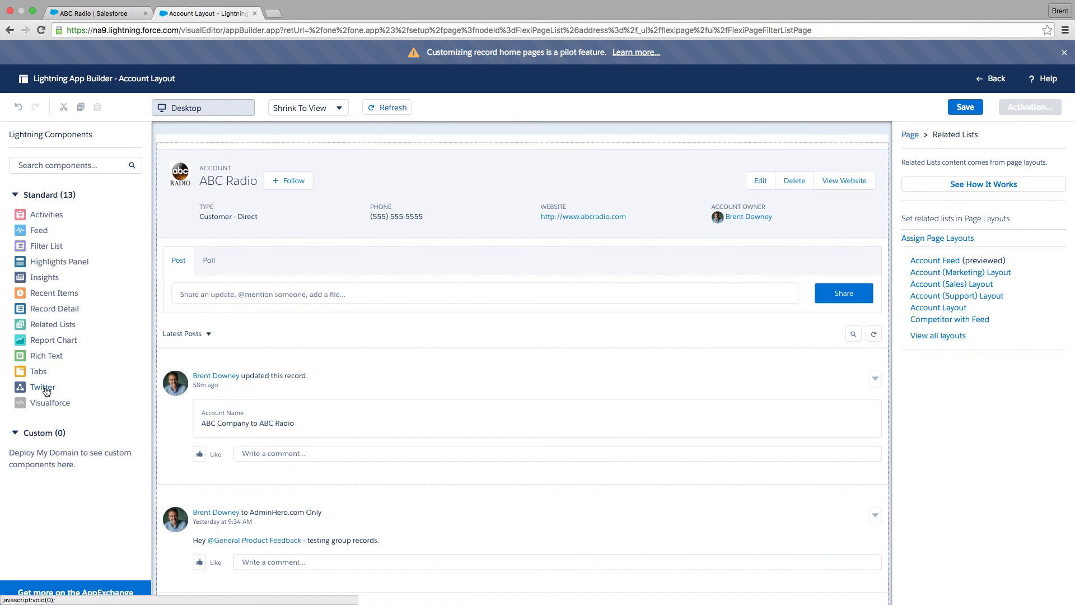
pyautogui.moveTo(45, 390); pyautogui.dragTo(217, 240)
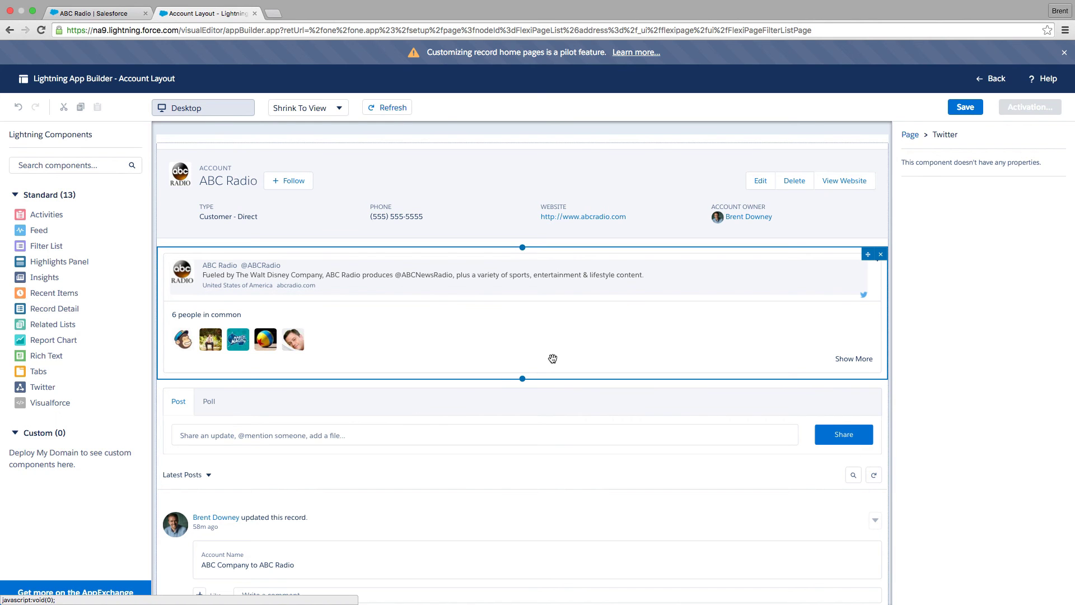
# Save the page and activate it as the active Account record home page.
pyautogui.click(966, 108)
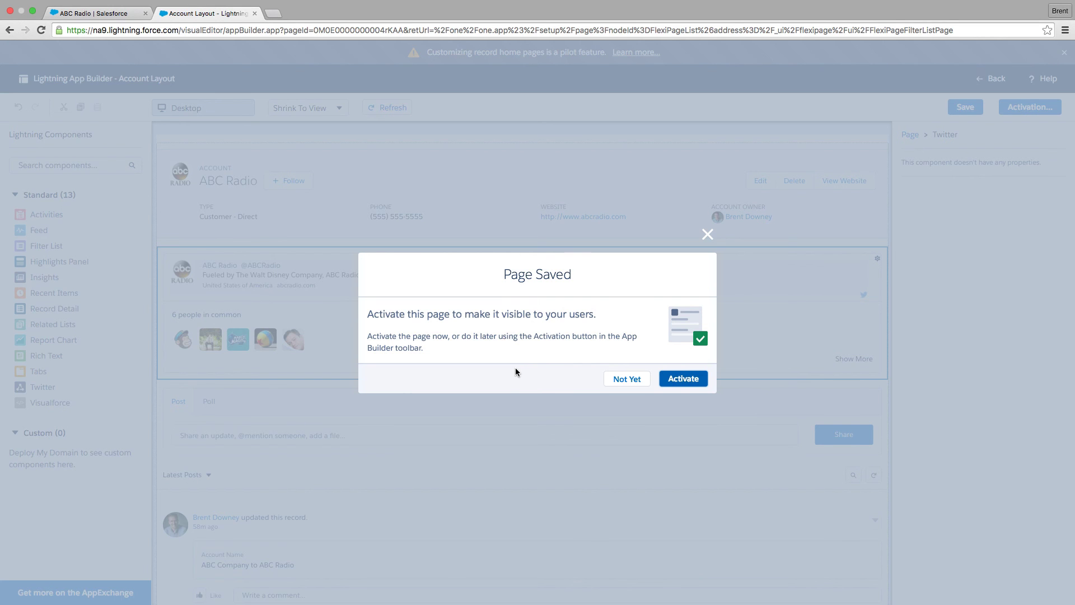
pyautogui.click(681, 379)
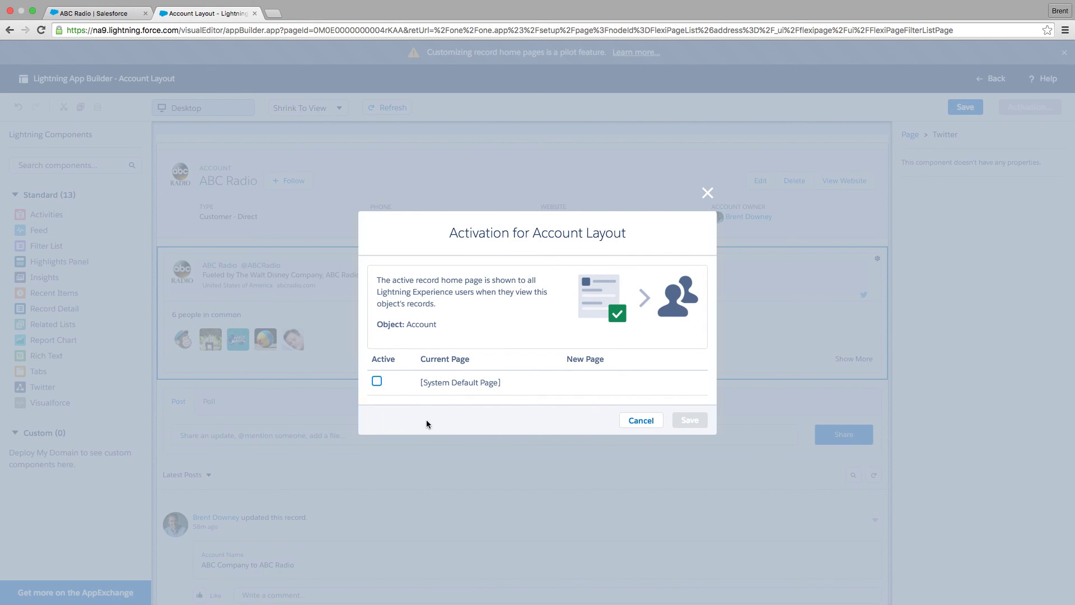
pyautogui.click(376, 381)
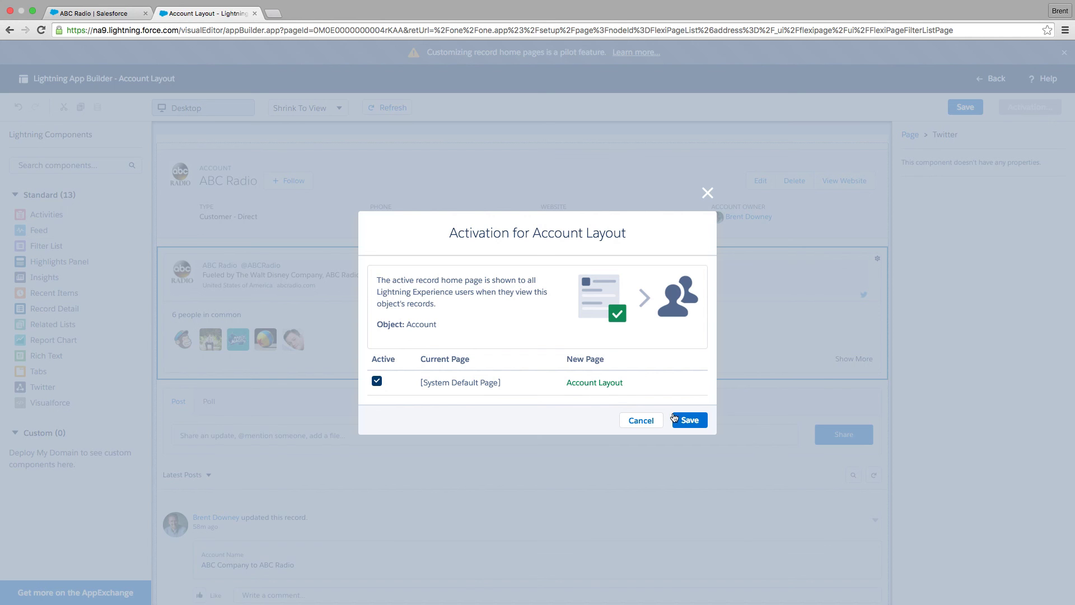
pyautogui.click(692, 421)
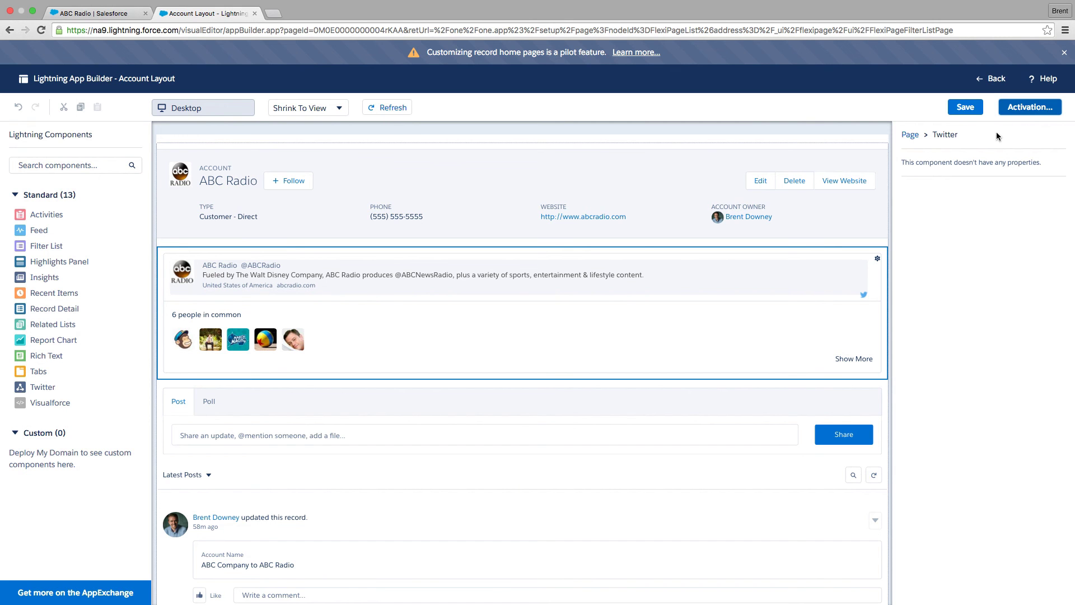
# Switch to the ABC Radio account tab, reload it, and scroll through the new record page layout.
pyautogui.click(89, 15)
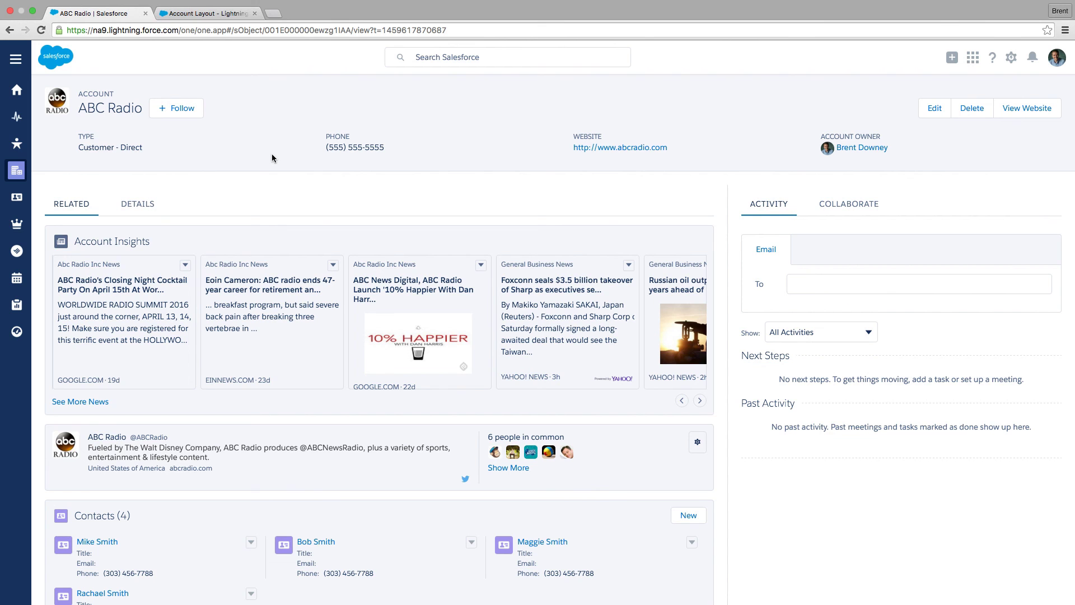
pyautogui.press('super+r')
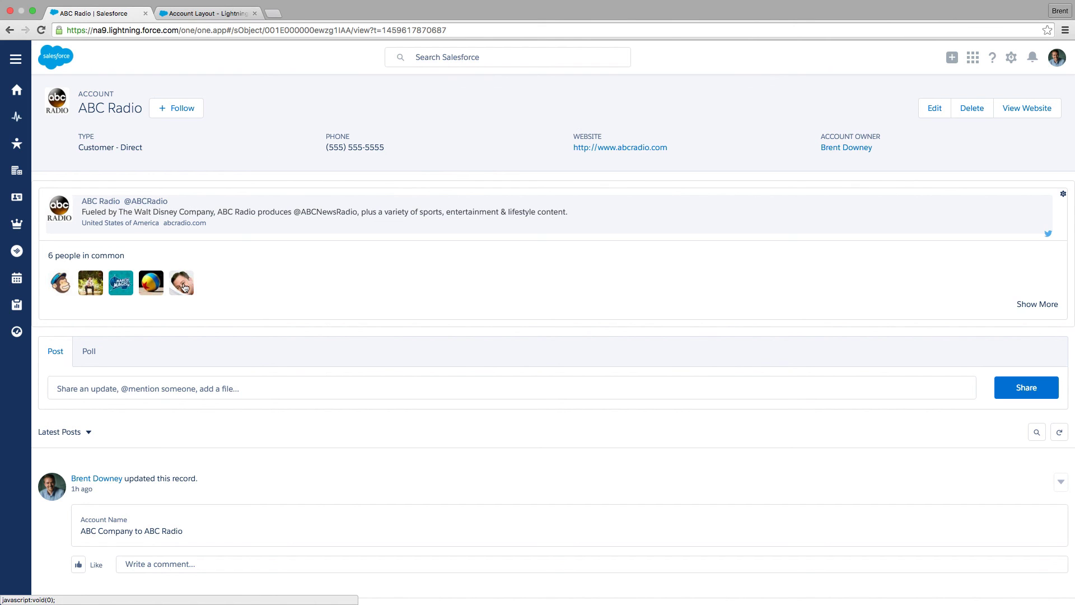
pyautogui.scroll(-5, 526, 260)
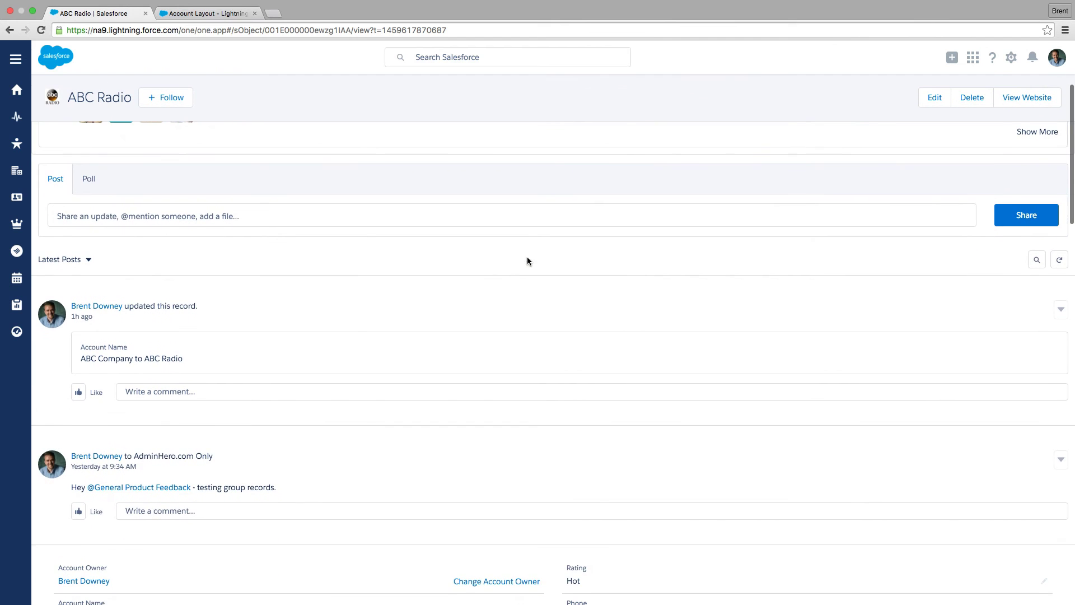
pyautogui.scroll(-3, 392, 336)
pyautogui.scroll(-5, 472, 348)
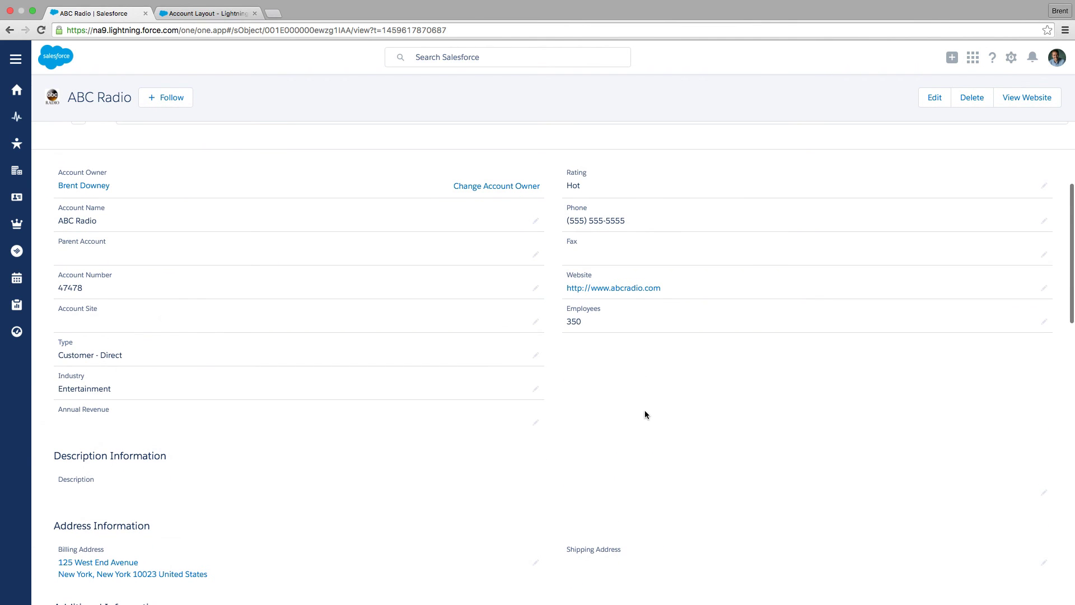
pyautogui.scroll(-10, 644, 409)
pyautogui.scroll(-8, 648, 378)
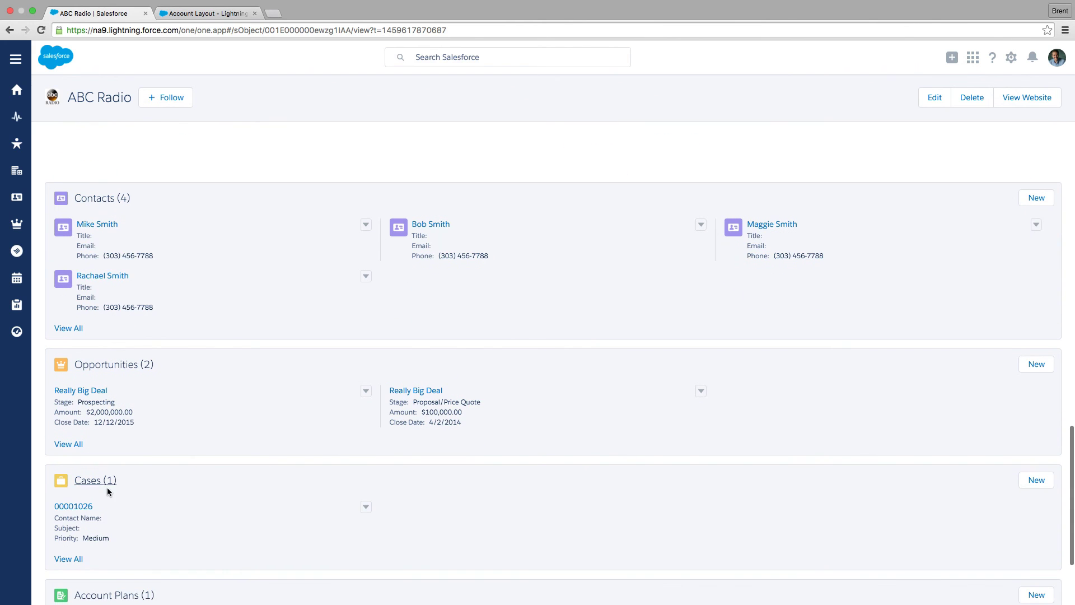
pyautogui.scroll(-2, 101, 476)
pyautogui.scroll(-2, 108, 492)
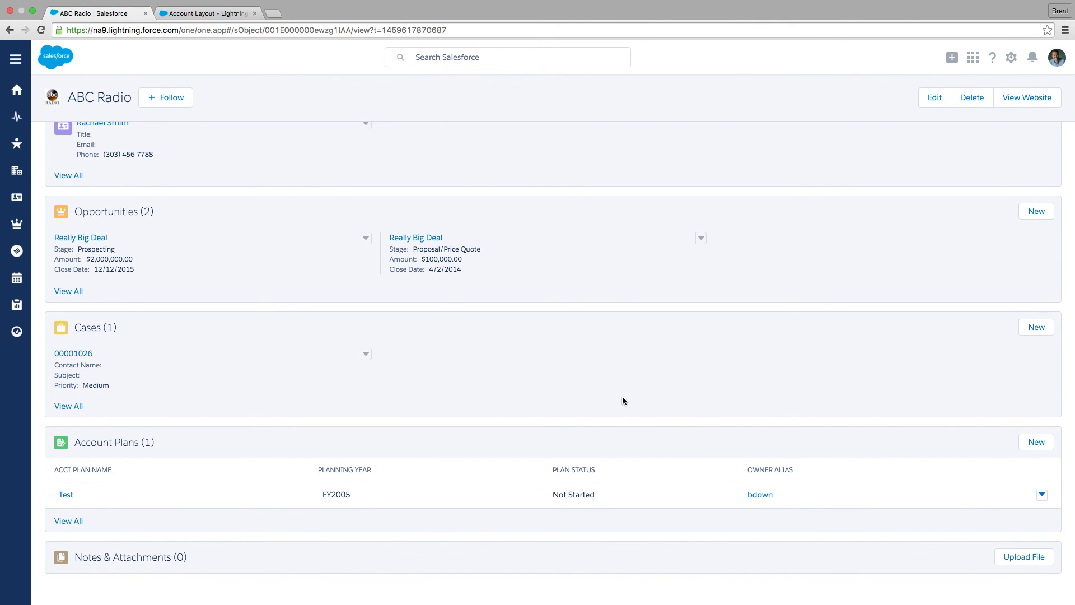
pyautogui.scroll(15, 623, 396)
pyautogui.scroll(12, 613, 390)
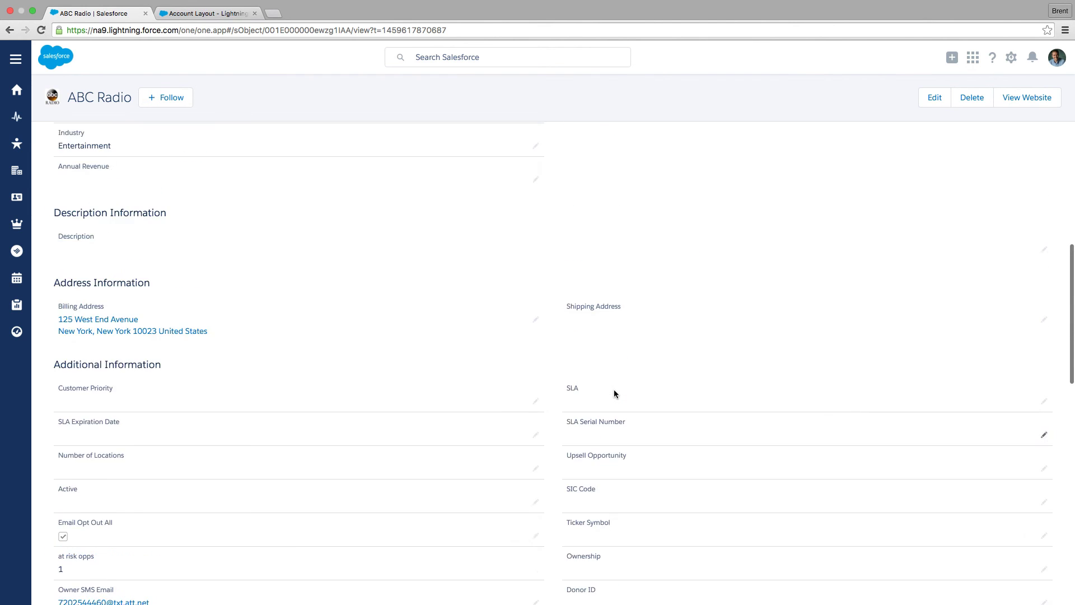
pyautogui.scroll(4, 614, 394)
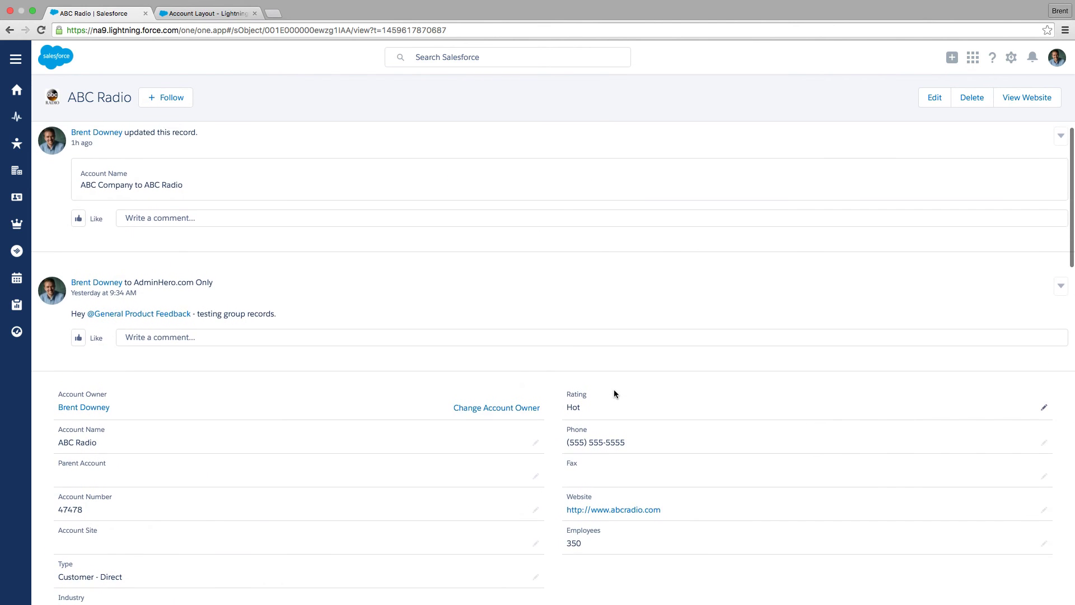
pyautogui.scroll(5, 613, 393)
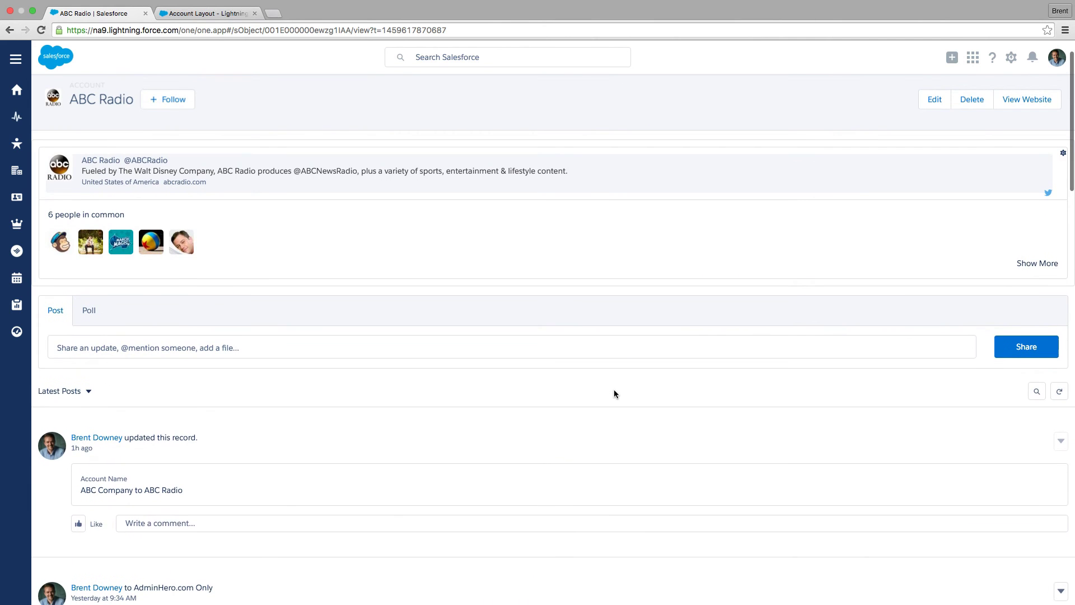